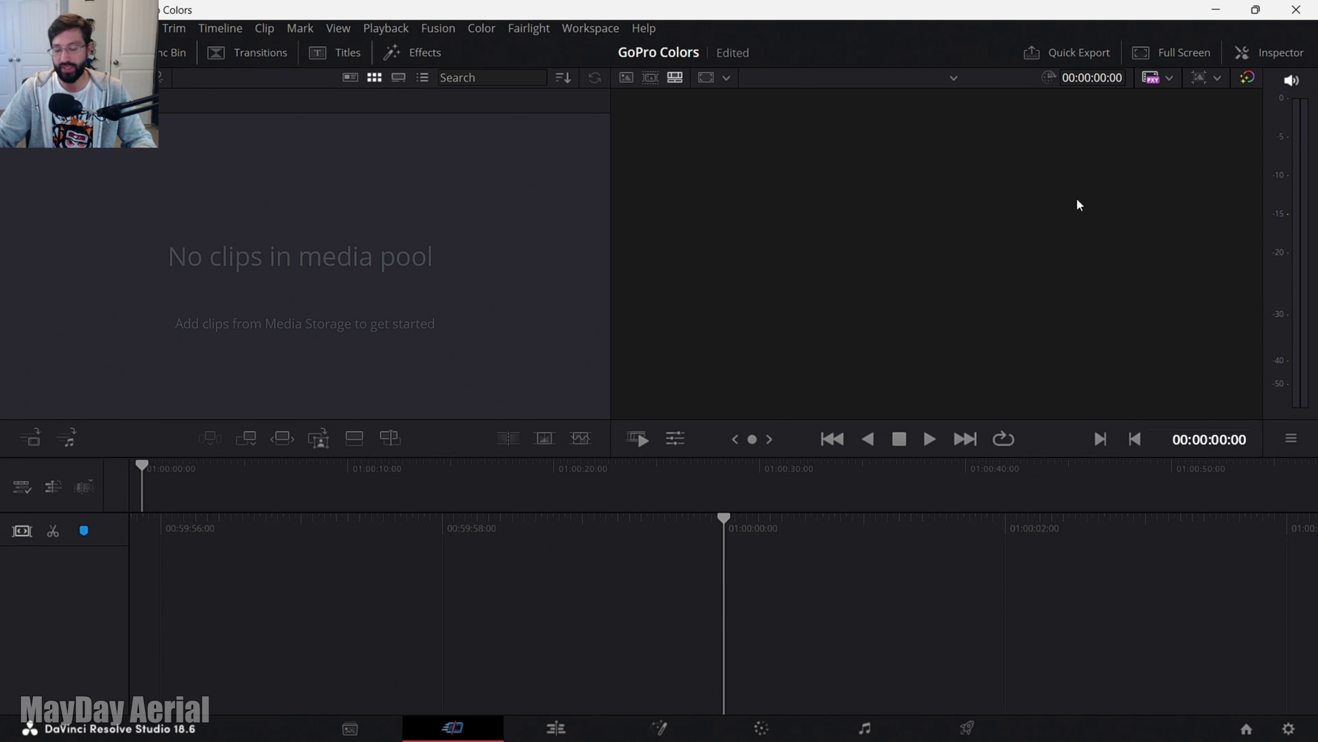
- Import GX010470_stabilized.mp4 from Desktop > GoPro Colors into the Media Pool and match the project frame rate
left_click(349, 727)
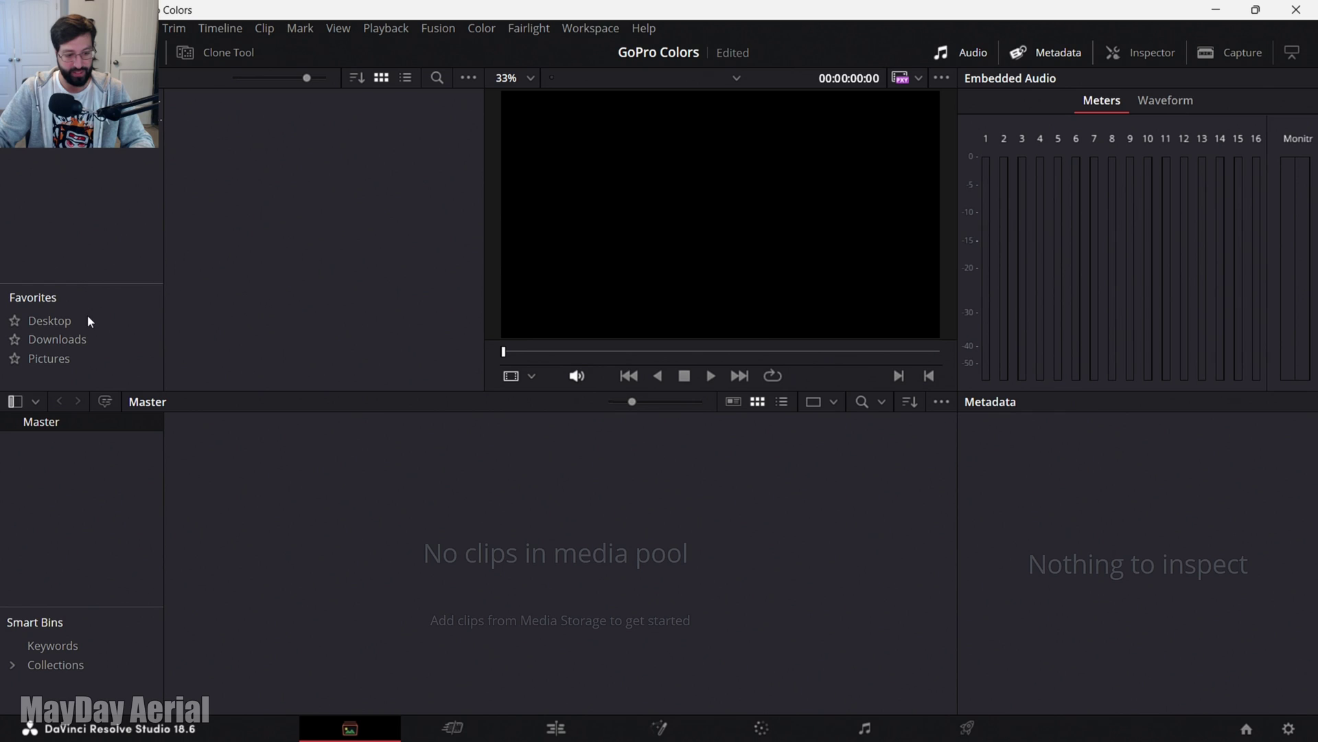
left_click(51, 320)
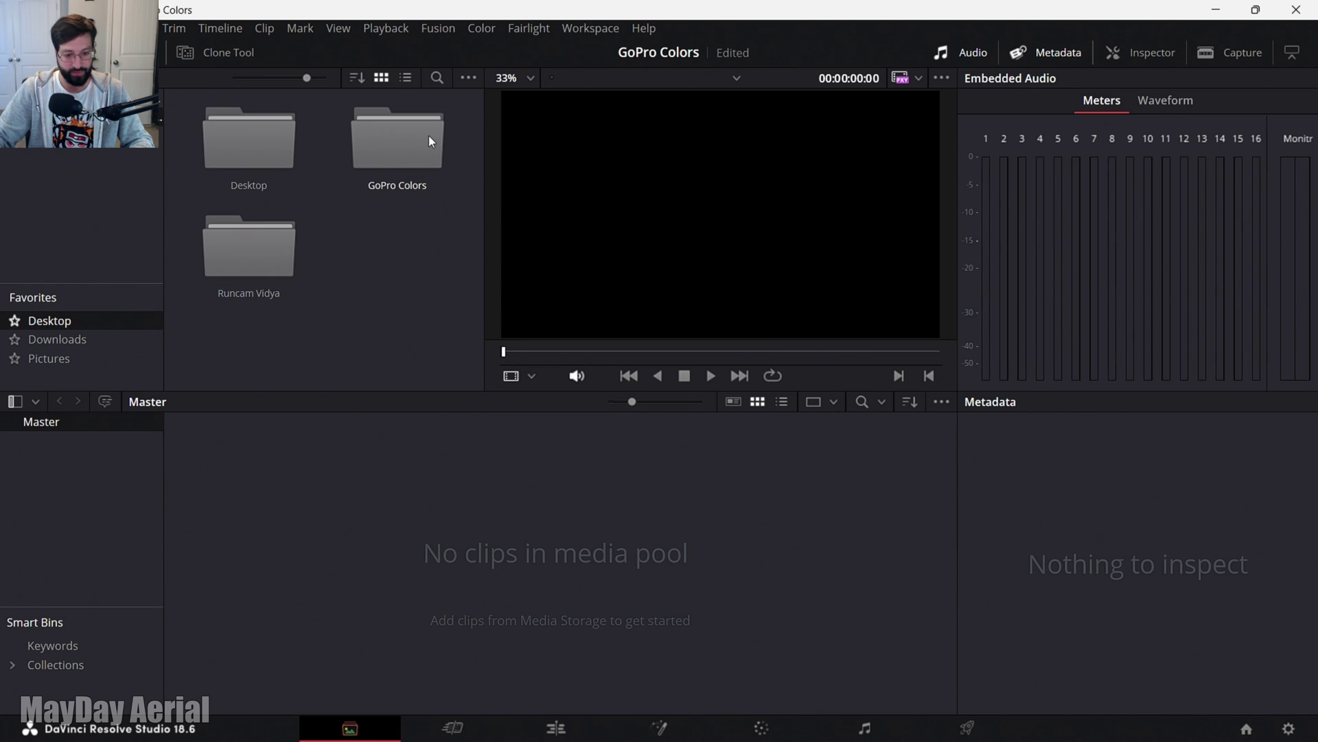
double_click(427, 135)
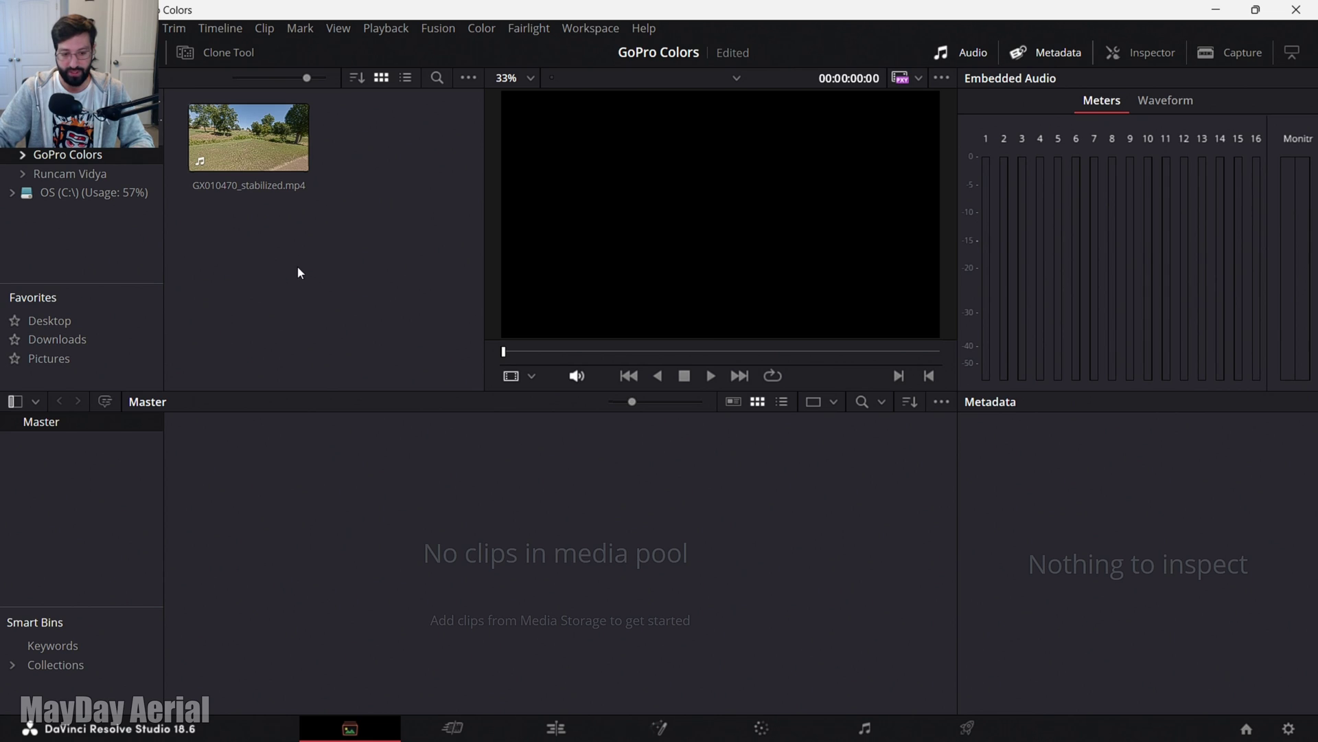
left_click_drag(251, 140, 399, 519)
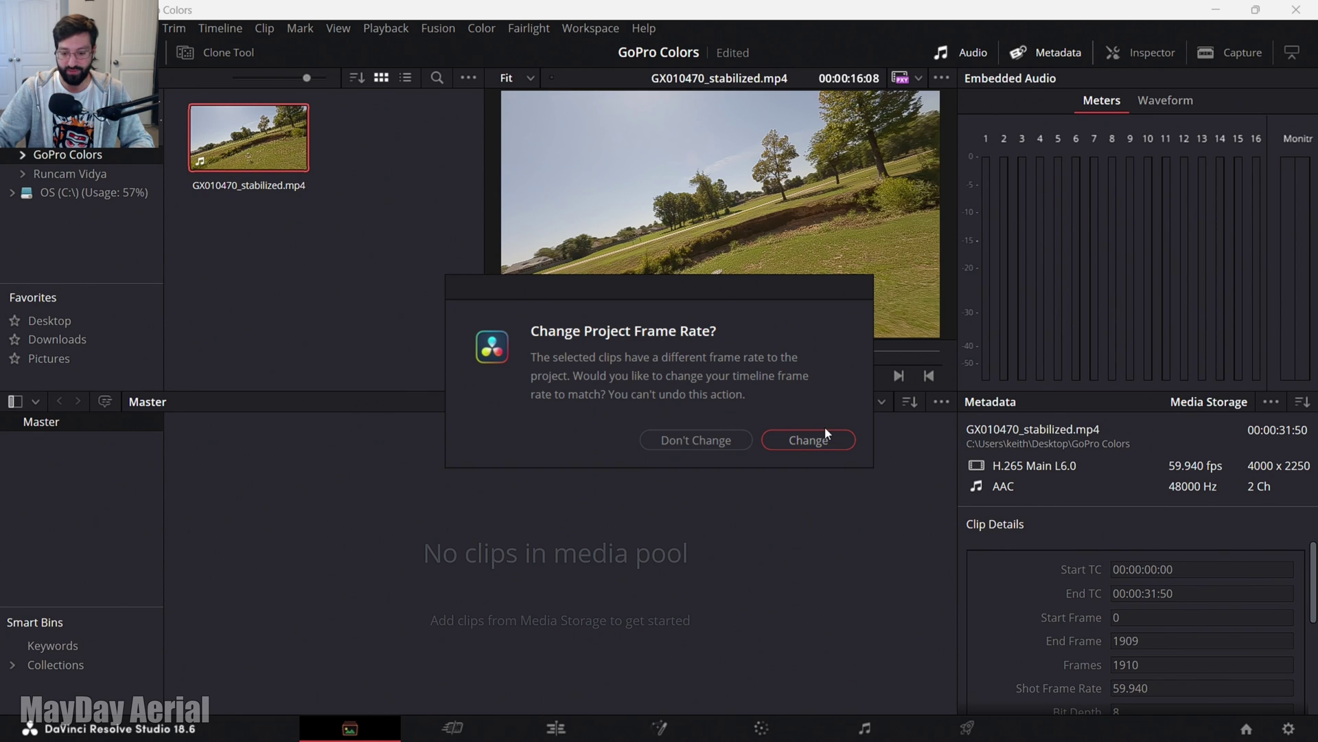
left_click(808, 439)
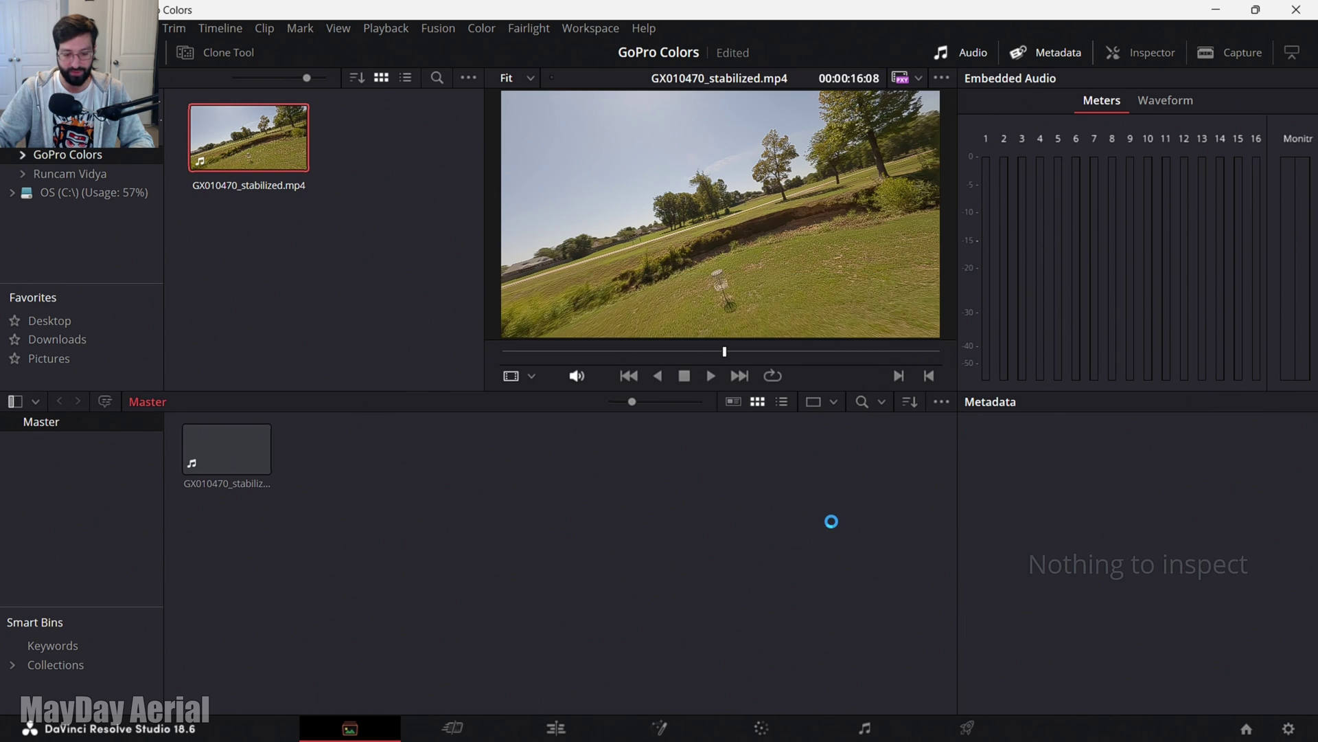
left_click(556, 728)
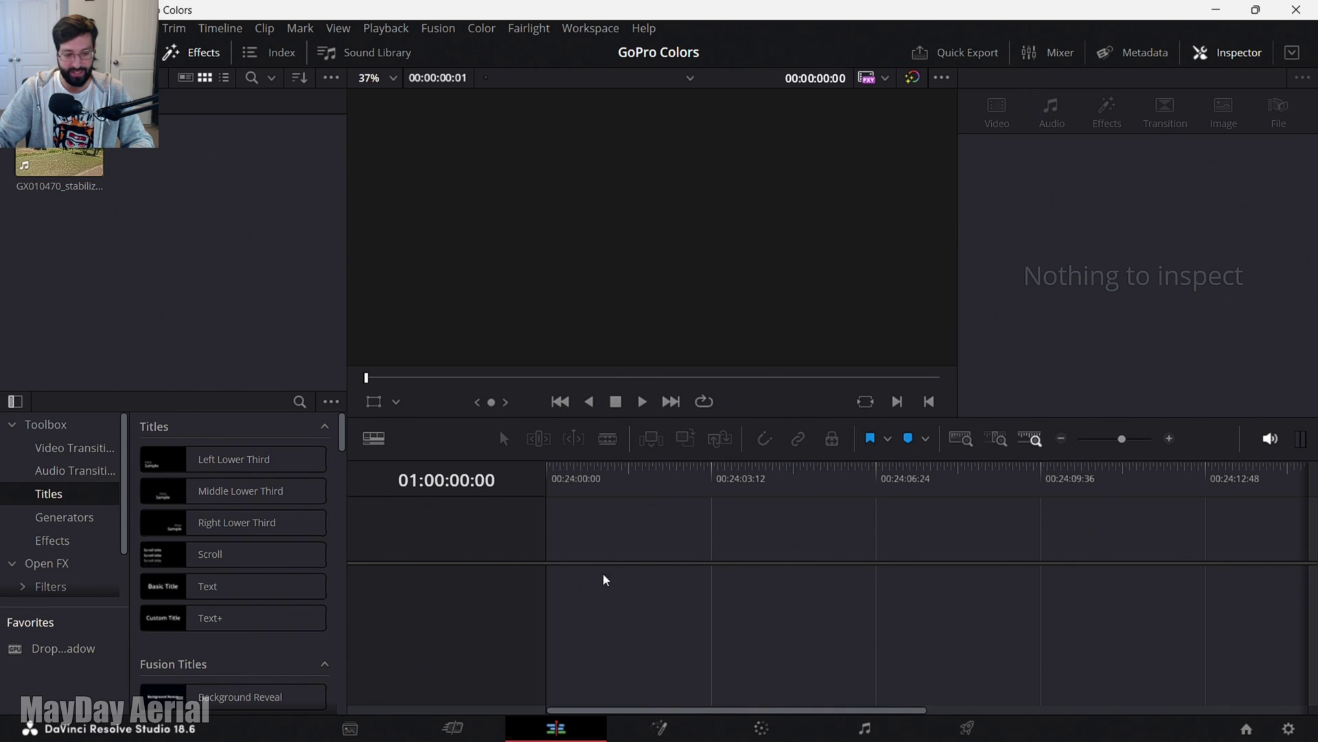
- Drop GX010470_stabilized.mp4 onto a new Timeline 1, mute A1, and scrub to around 01:00:20
left_click_drag(88, 176, 553, 570)
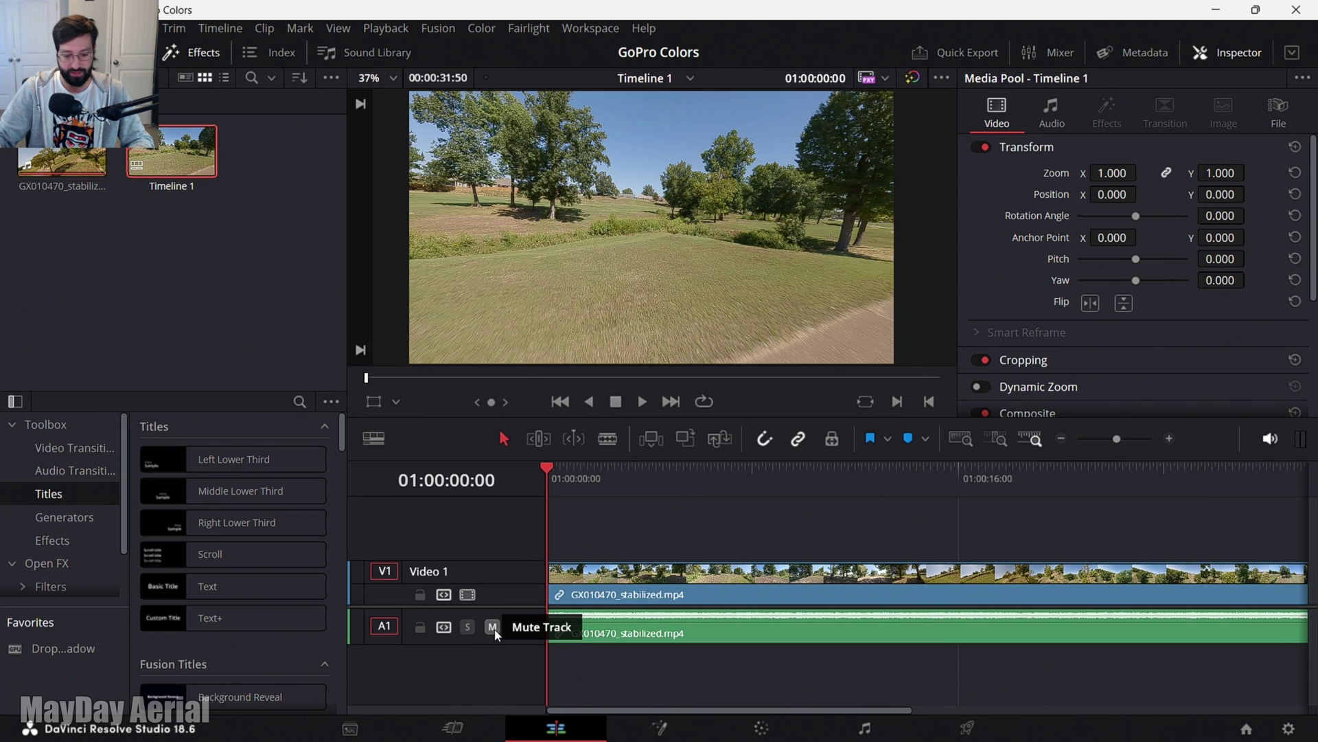
left_click(492, 626)
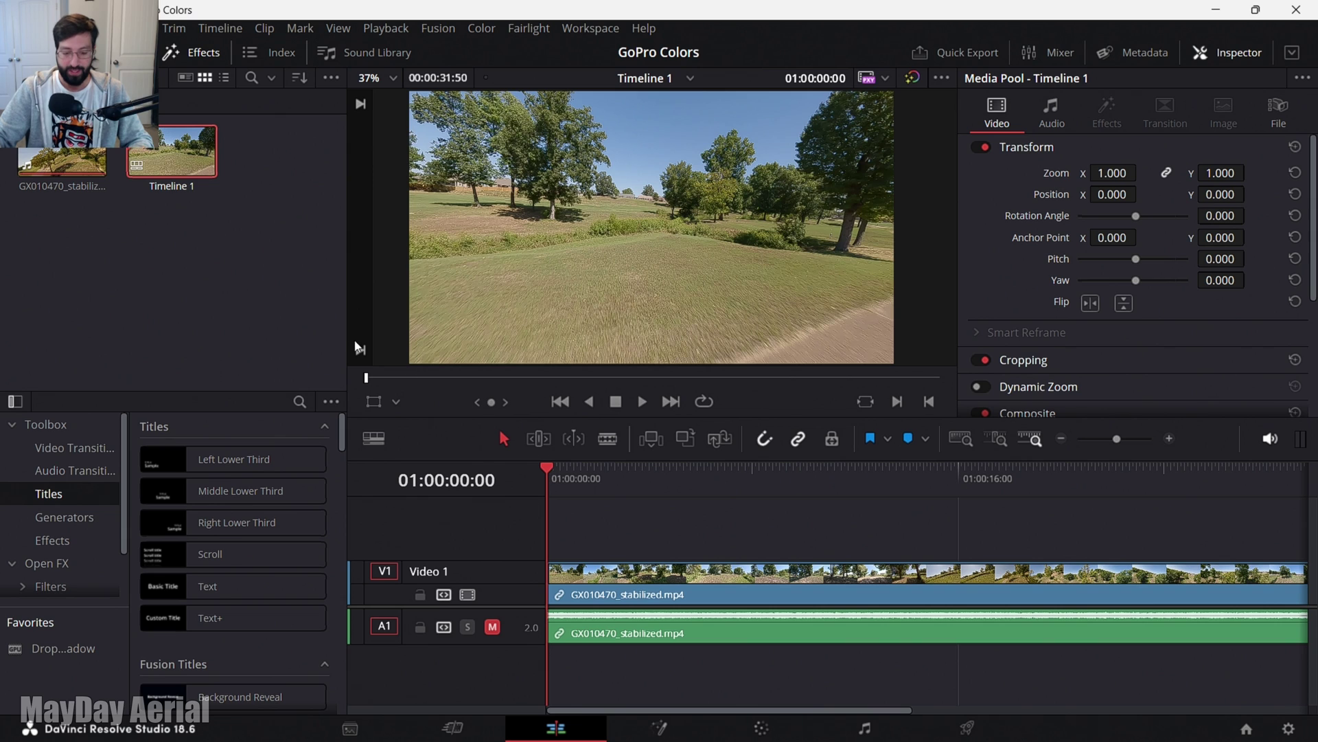
left_click_drag(649, 481, 721, 470)
left_click(808, 475)
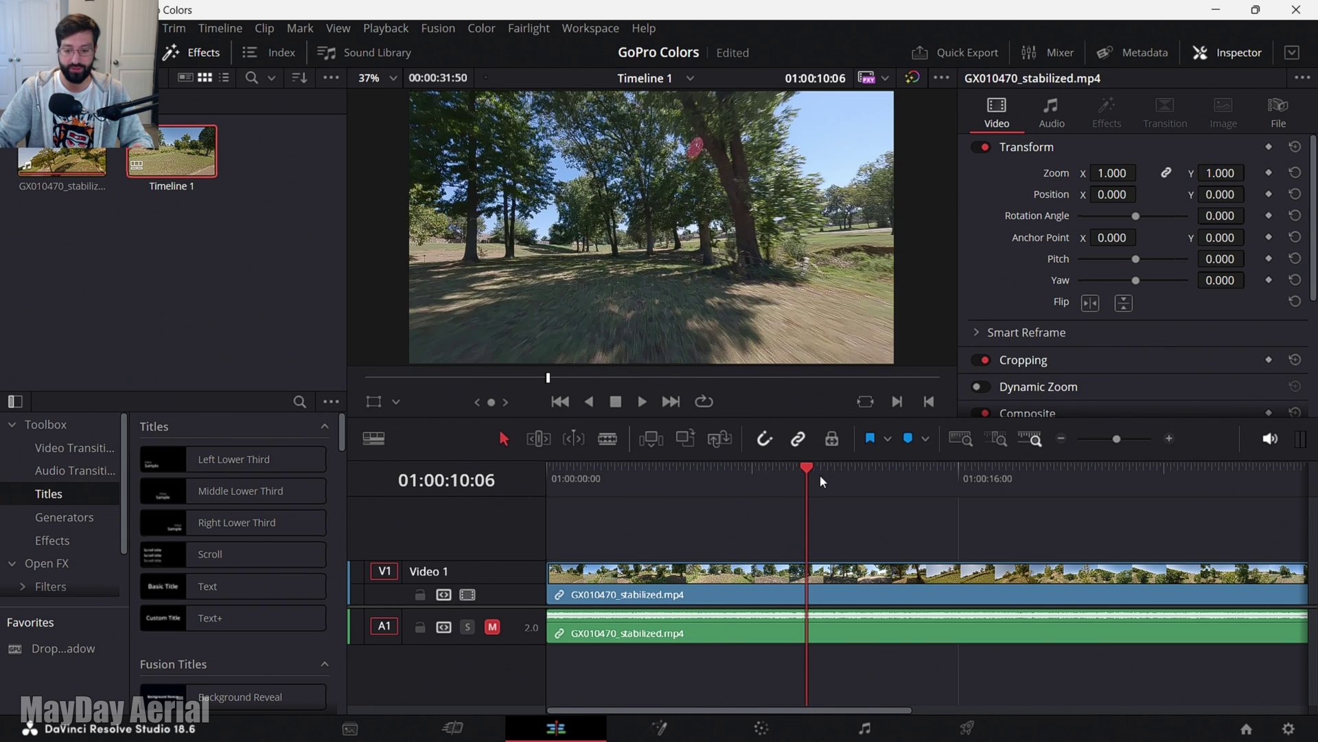
left_click_drag(842, 480, 1008, 484)
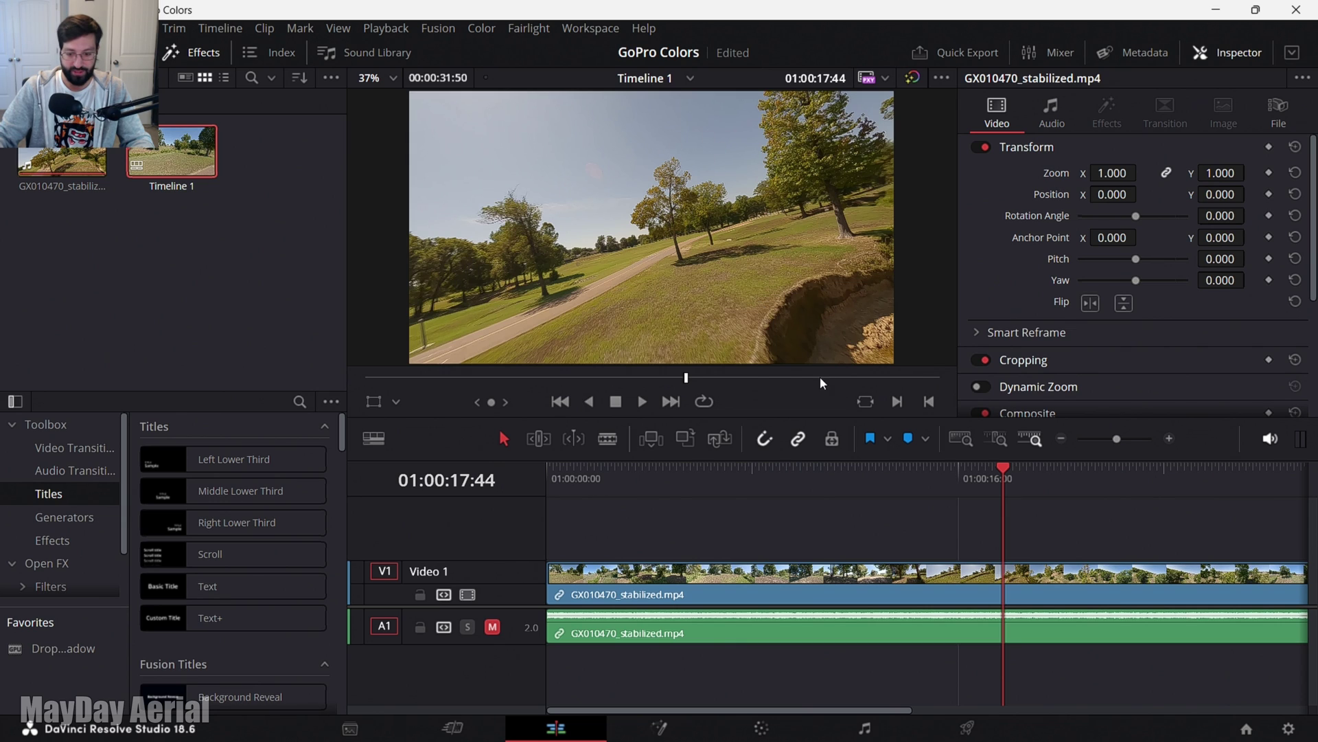
left_click(737, 377)
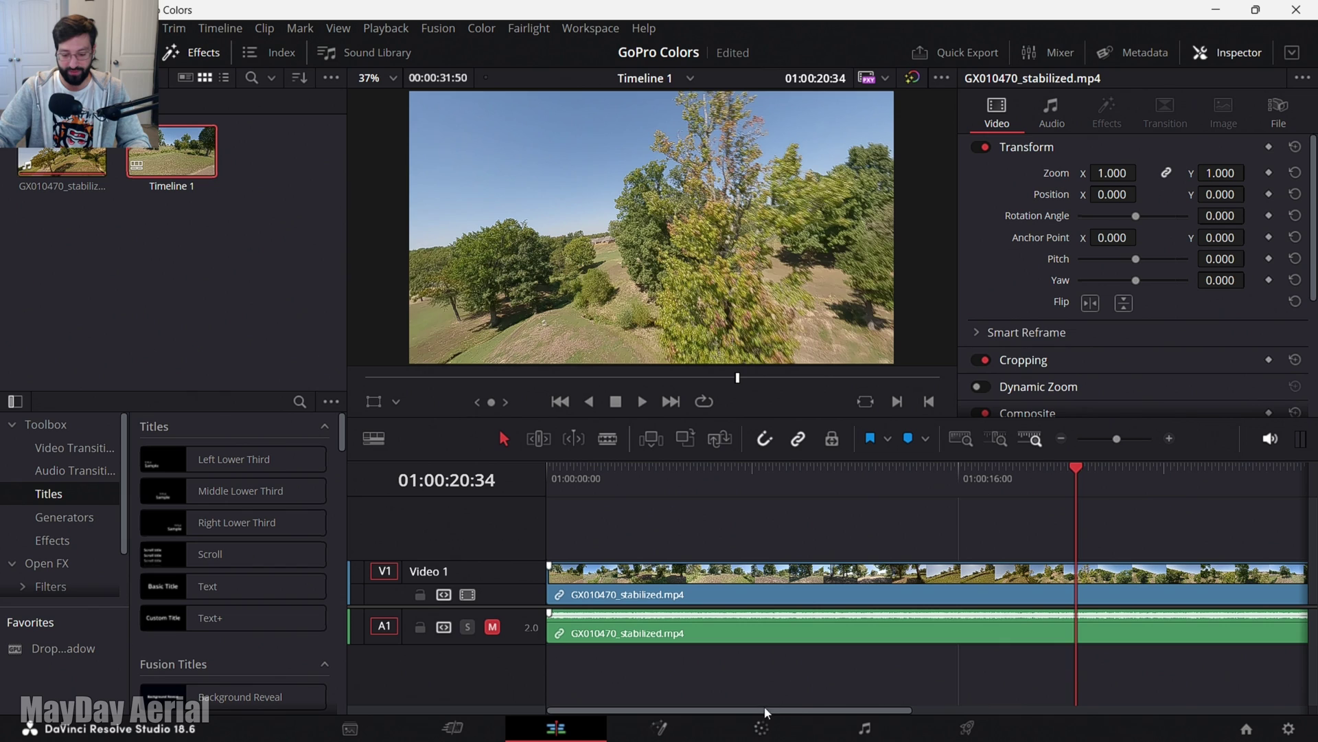
- On the Color page, hide then restore the LUT browser and keep the scope on Parade
left_click(774, 728)
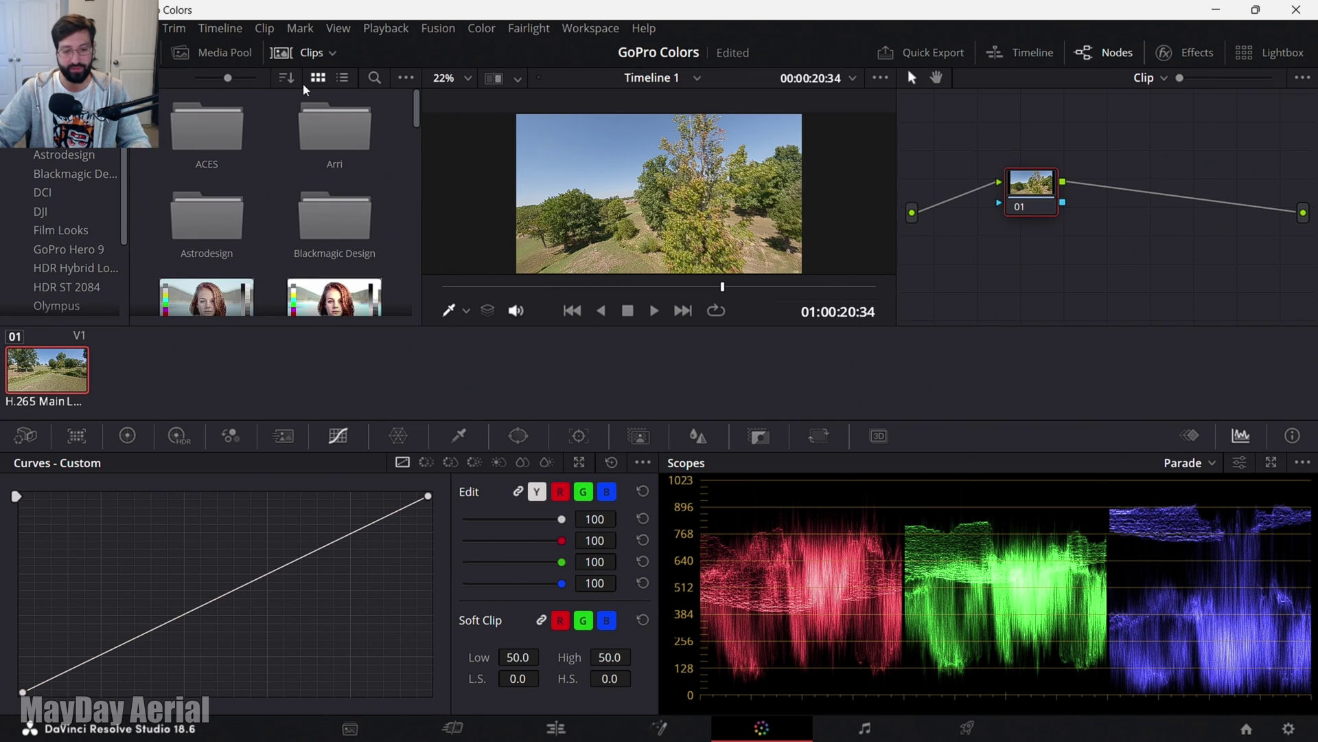
key("shift+2")
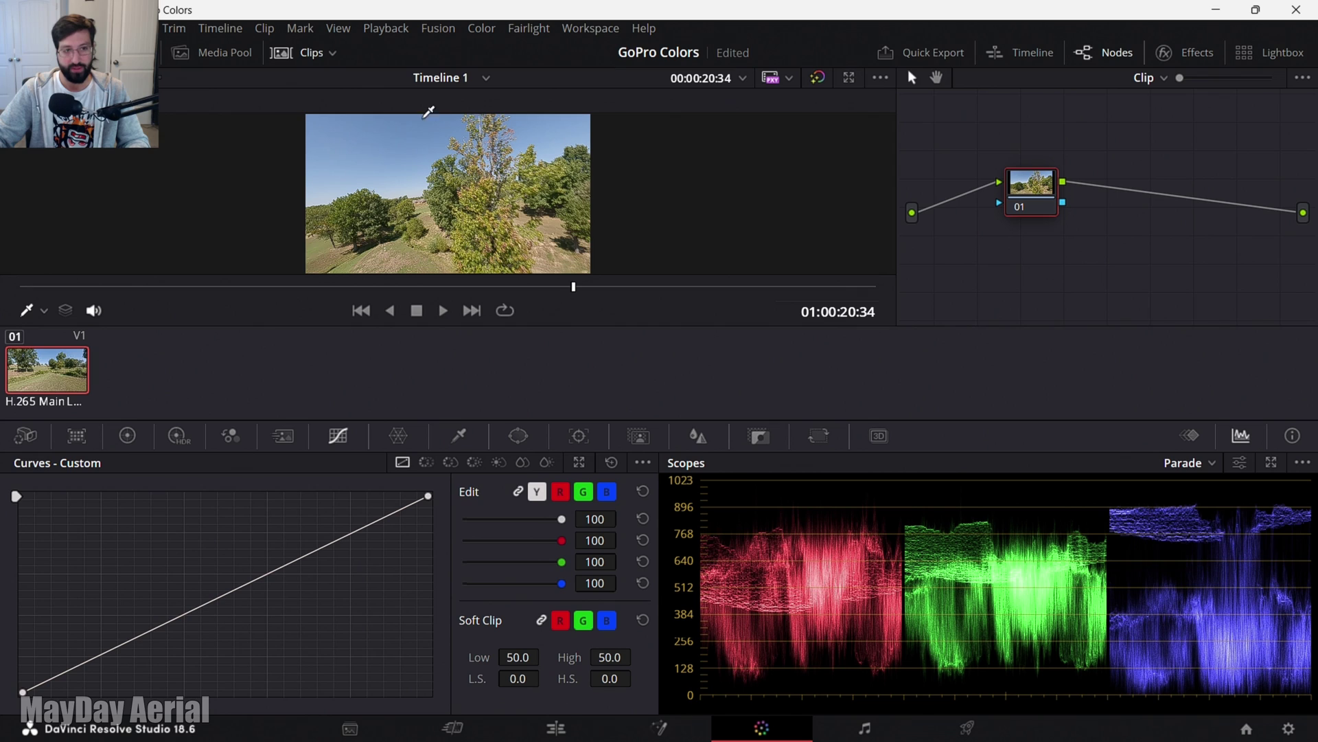
left_click(117, 52)
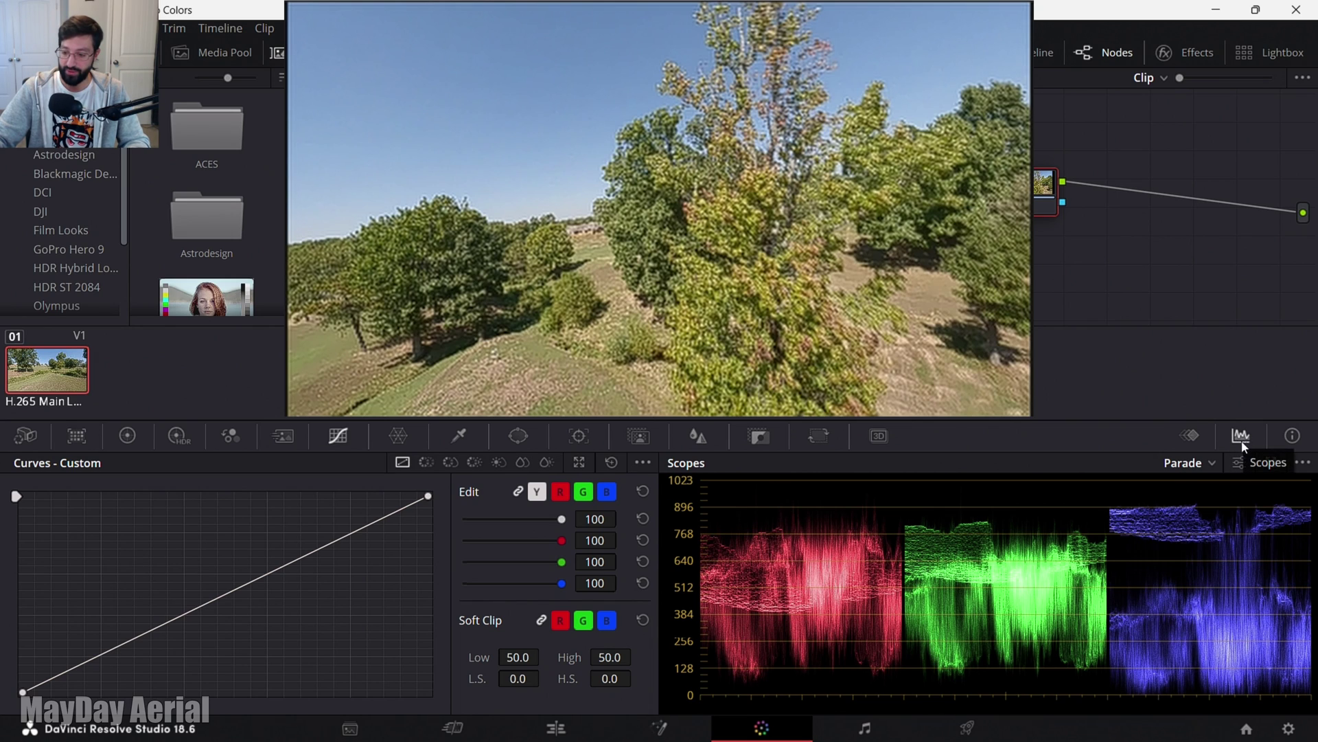
left_click(1210, 464)
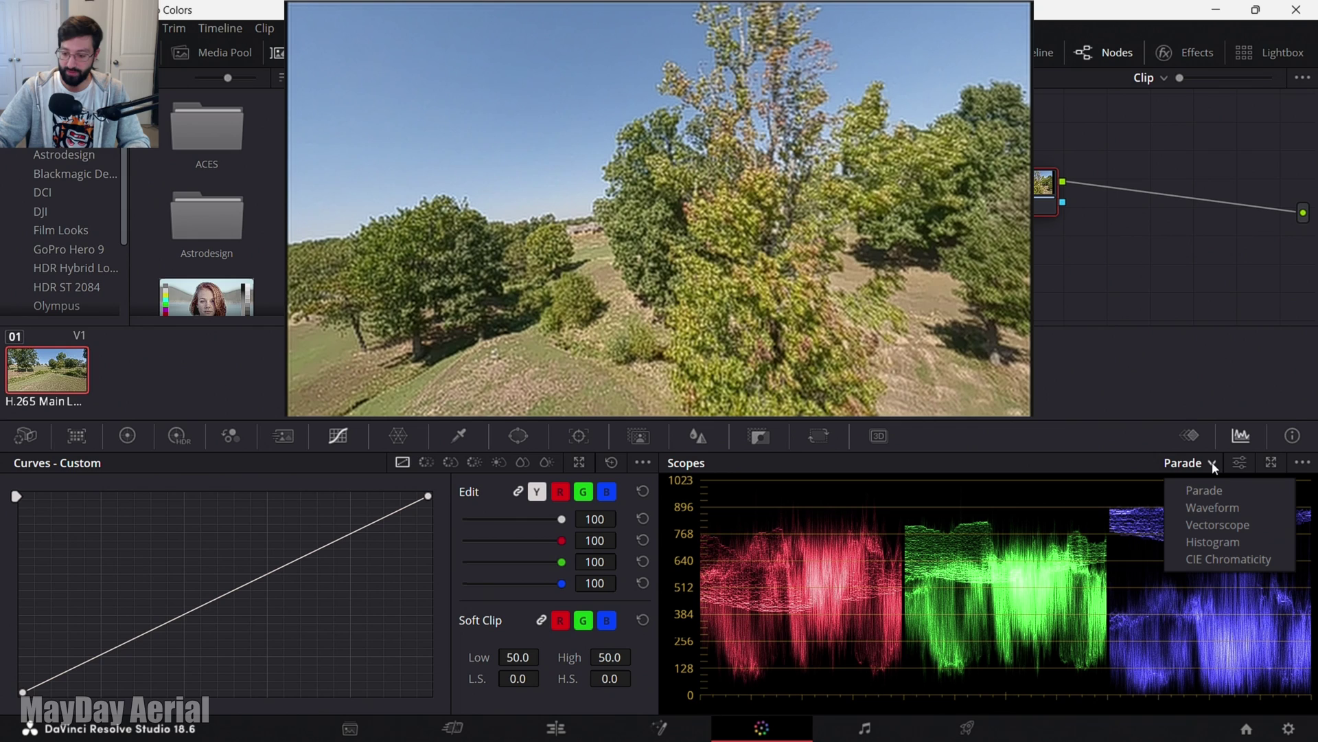
left_click(1212, 465)
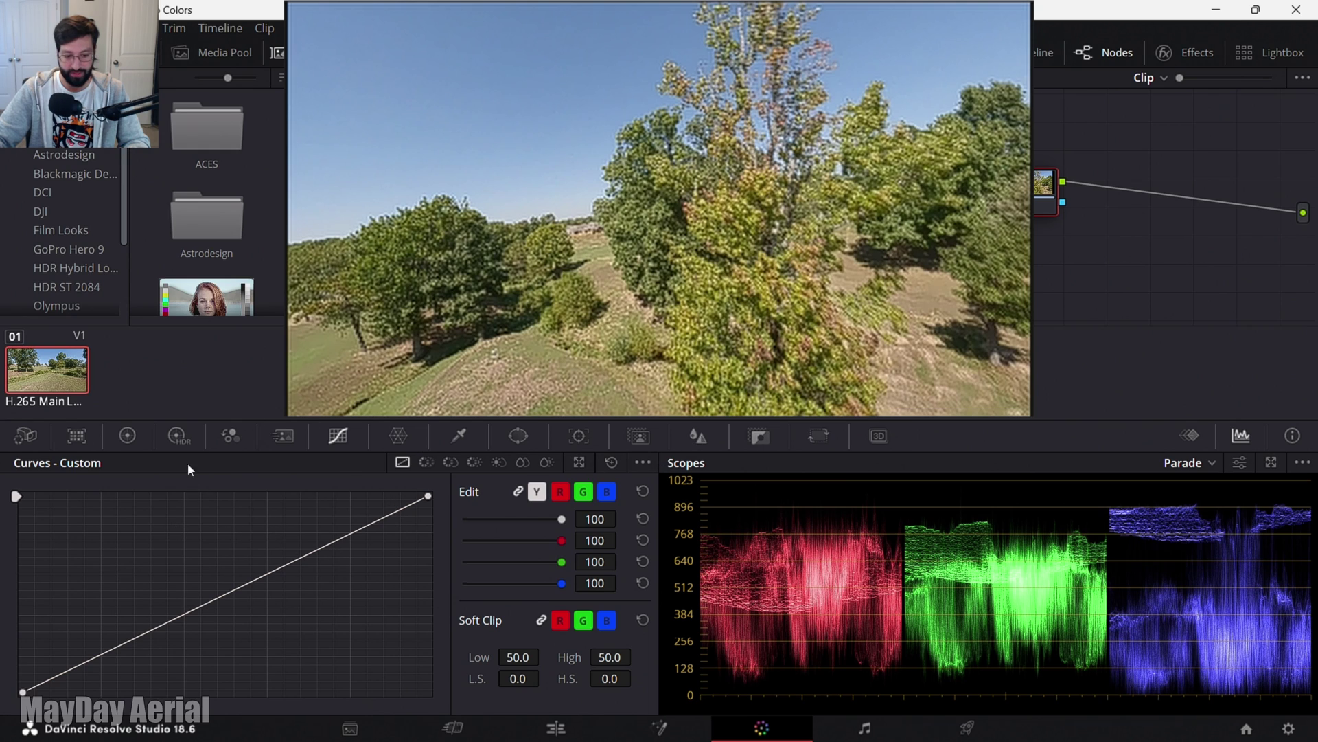
- Show the Primaries color wheels, try Saturation 75, then reset it to 50
left_click(128, 438)
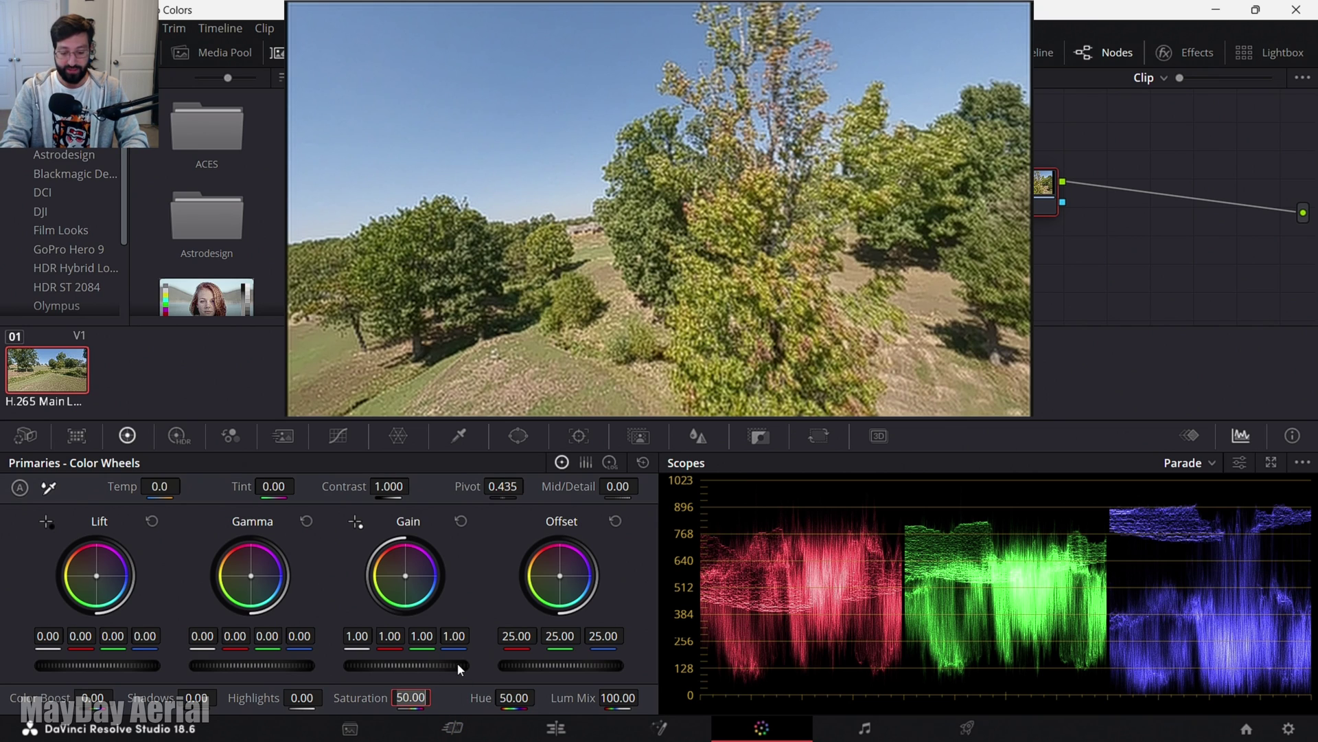
type("75")
key("Return")
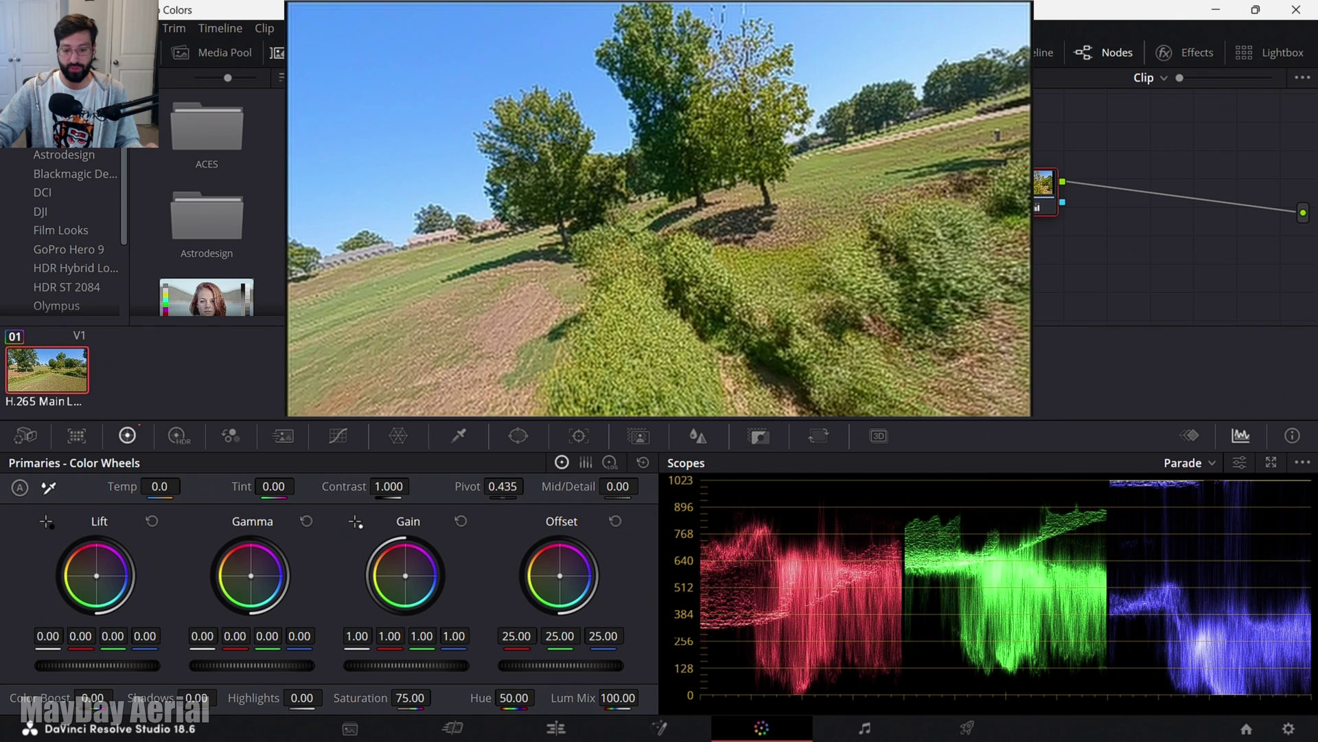
left_click(644, 462)
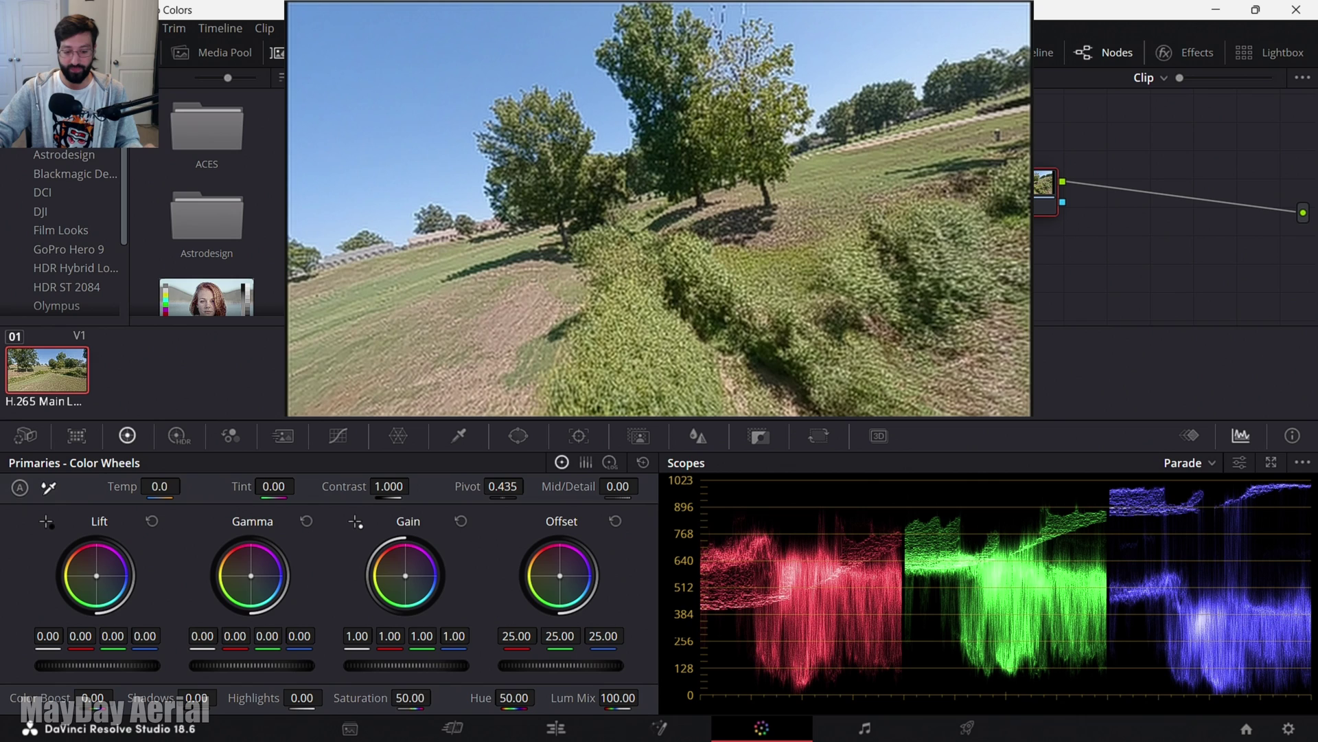
- Set Saturation to 75, then 0 for black-and-white, and reset the primaries to defaults
left_click(418, 696)
type("75")
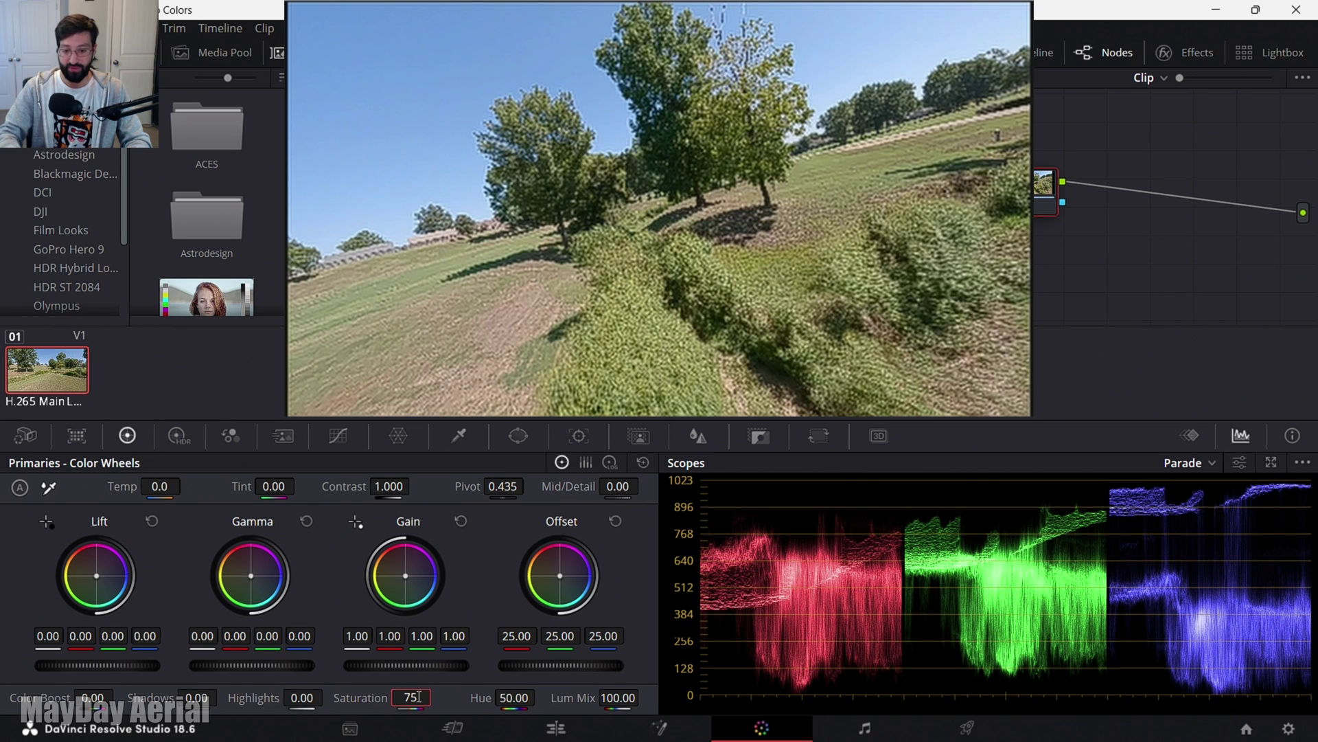
key("Return")
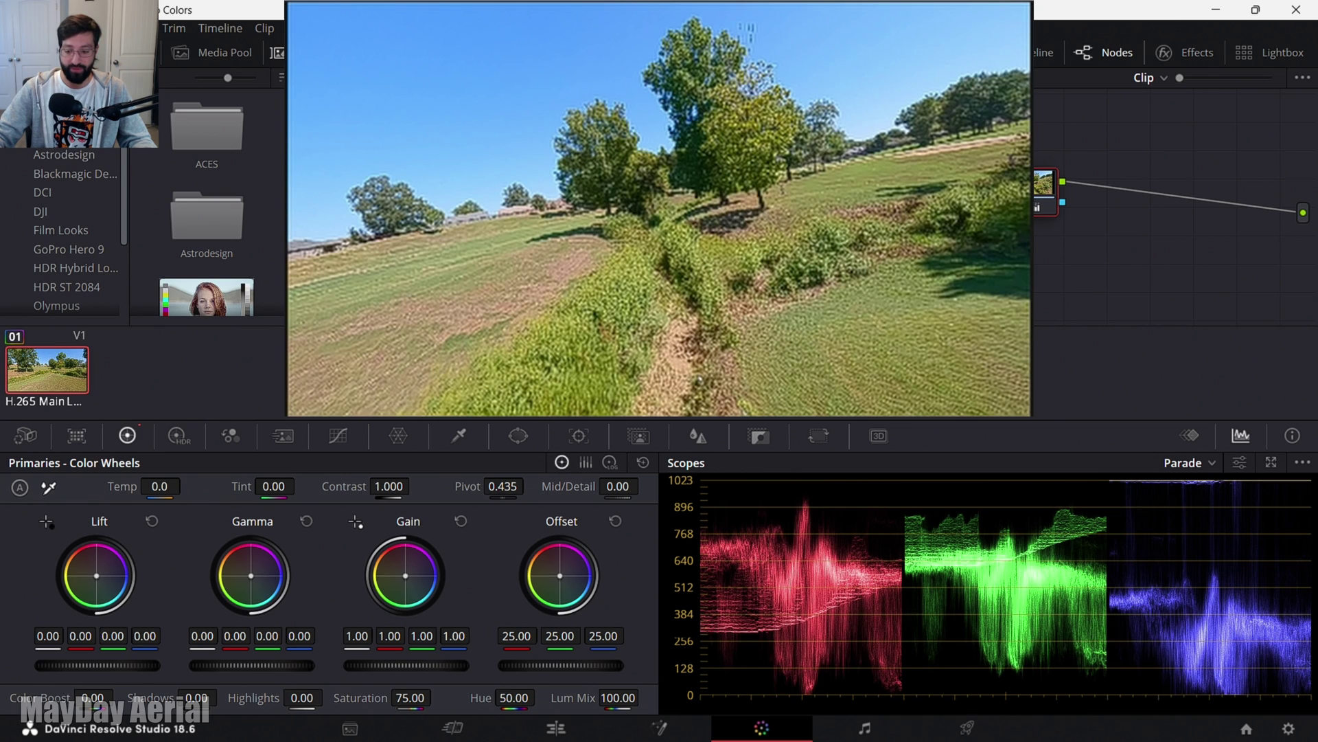
left_click(412, 697)
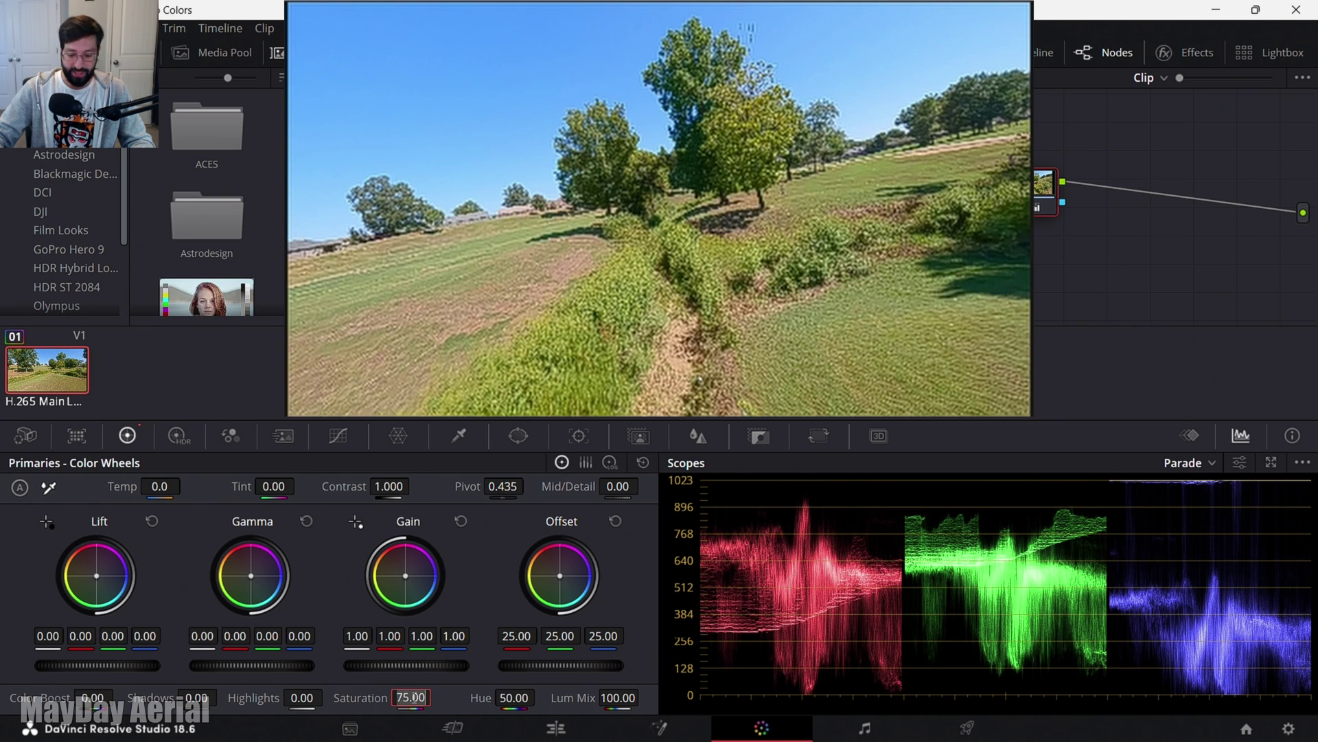
type("0")
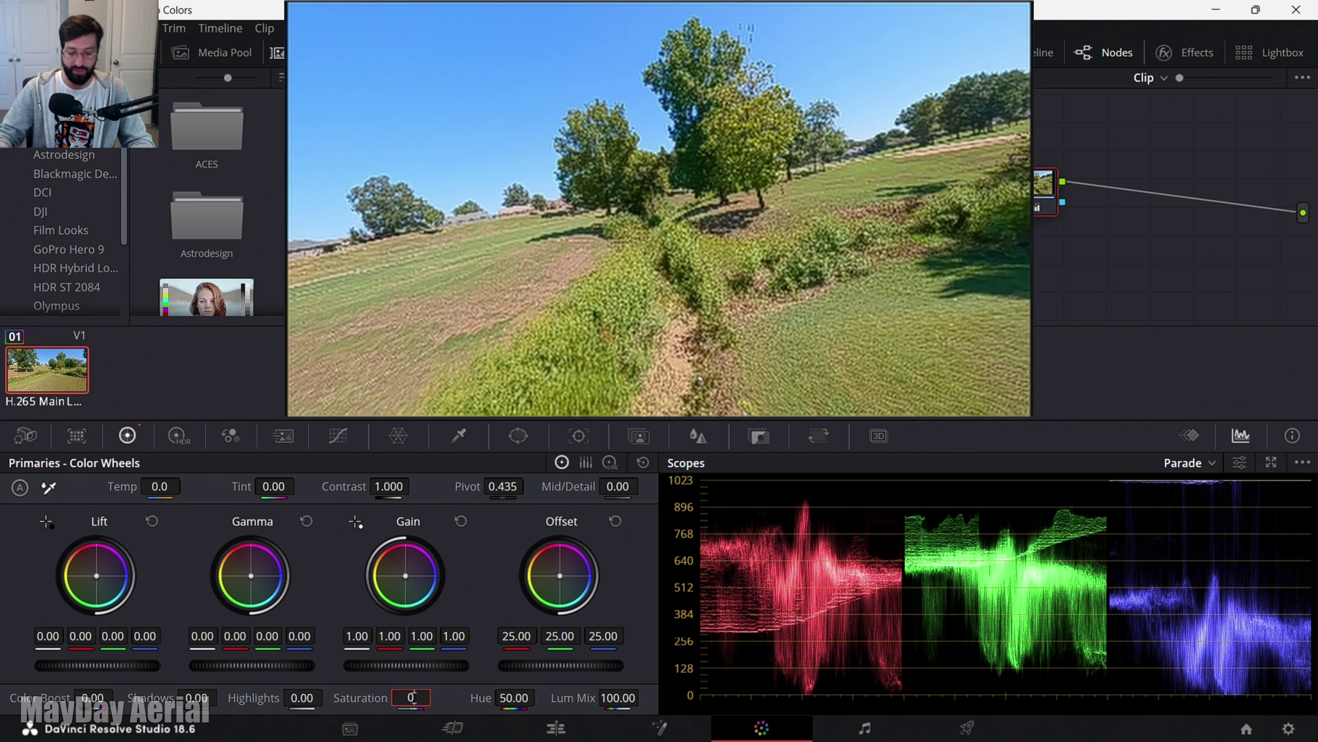
key("Return")
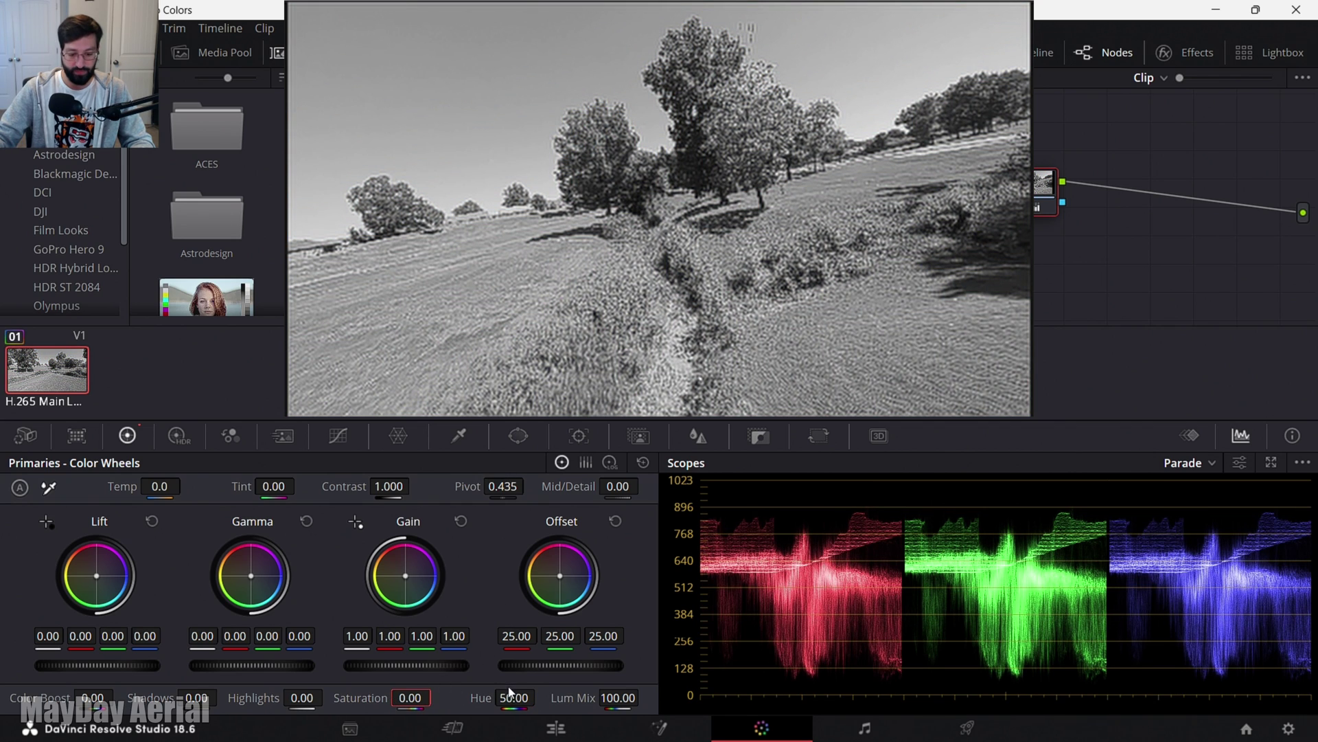
left_click(649, 464)
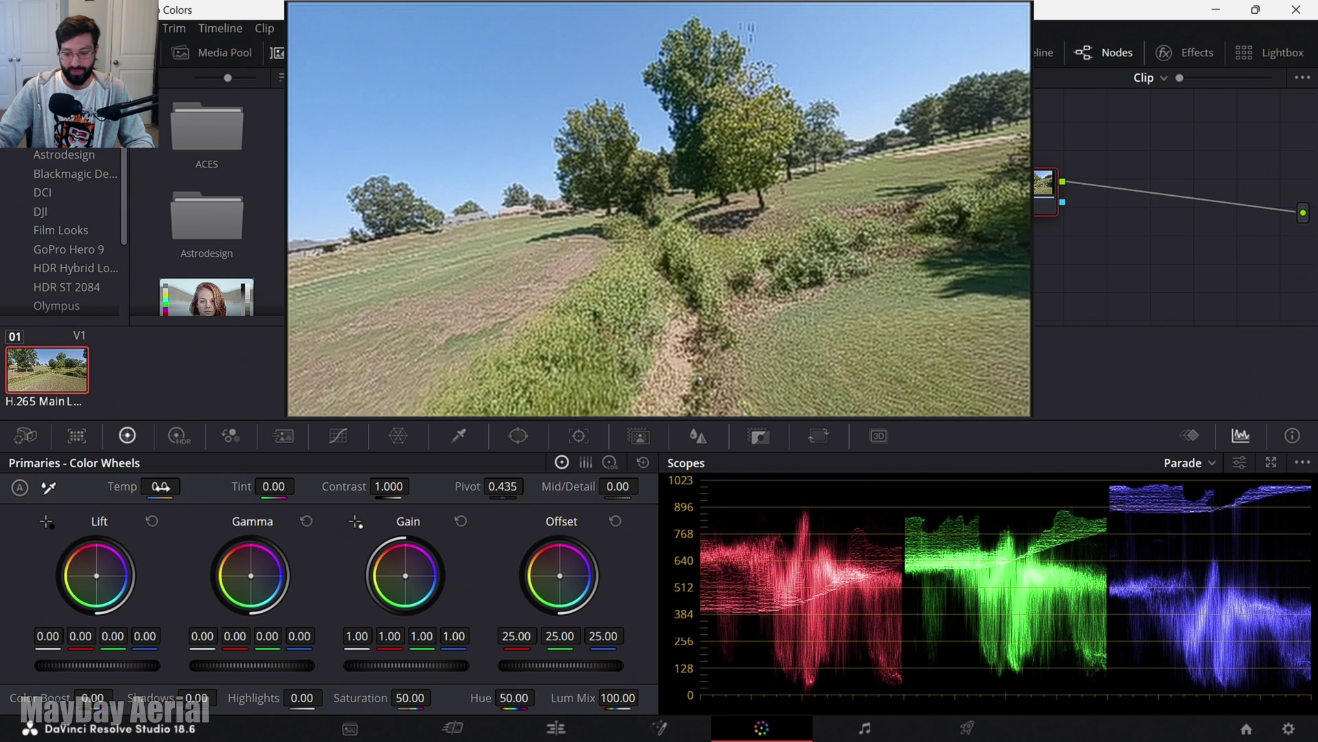
left_click_drag(160, 486, 65, 486)
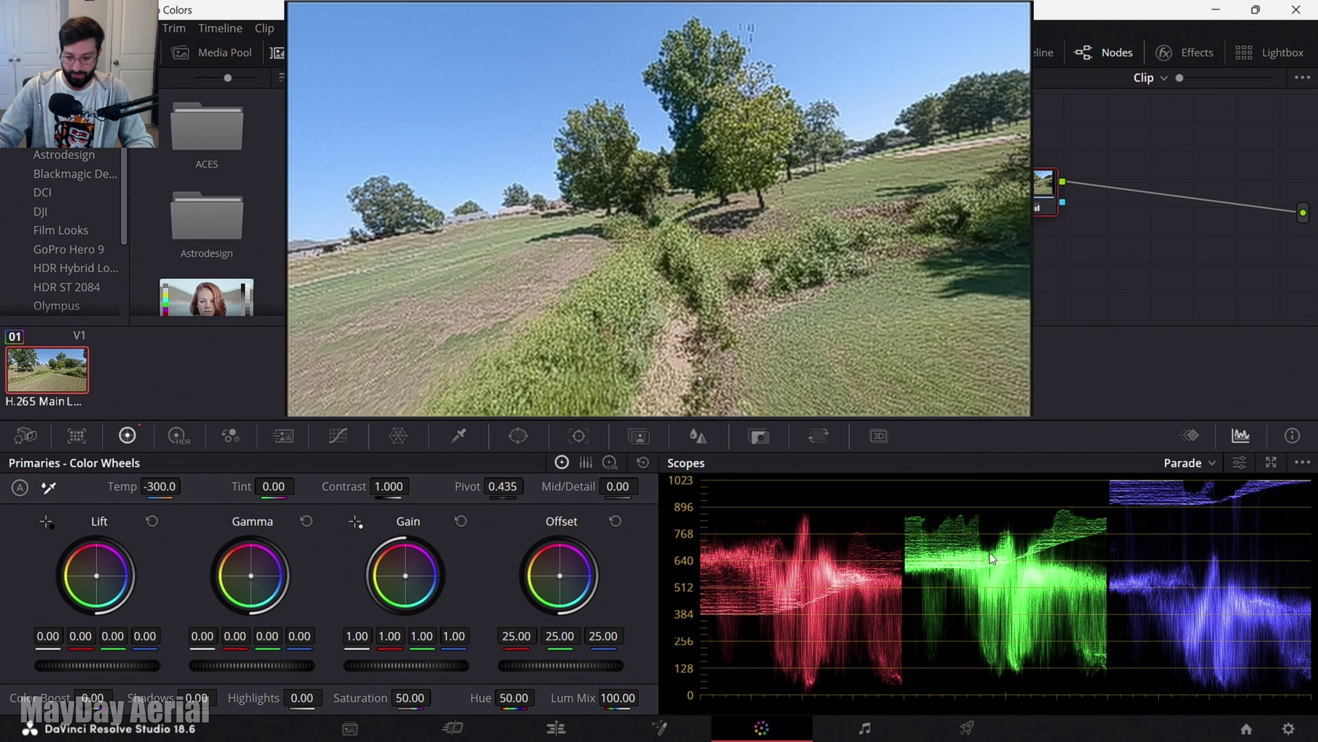
mouse_move(161, 487)
left_mouse_down()
mouse_move(51, 486)
mouse_move(274, 487)
mouse_move(112, 486)
mouse_move(212, 486)
mouse_move(156, 486)
left_mouse_up()
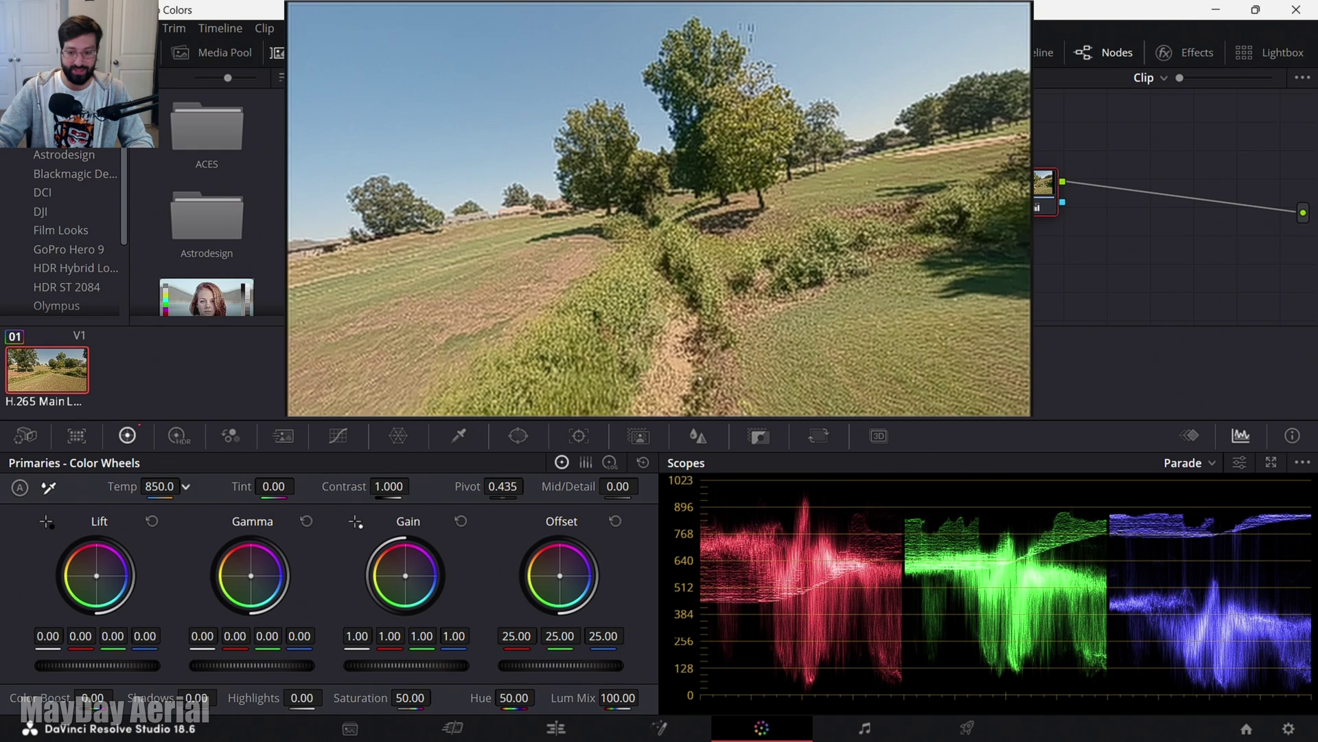
left_click(643, 464)
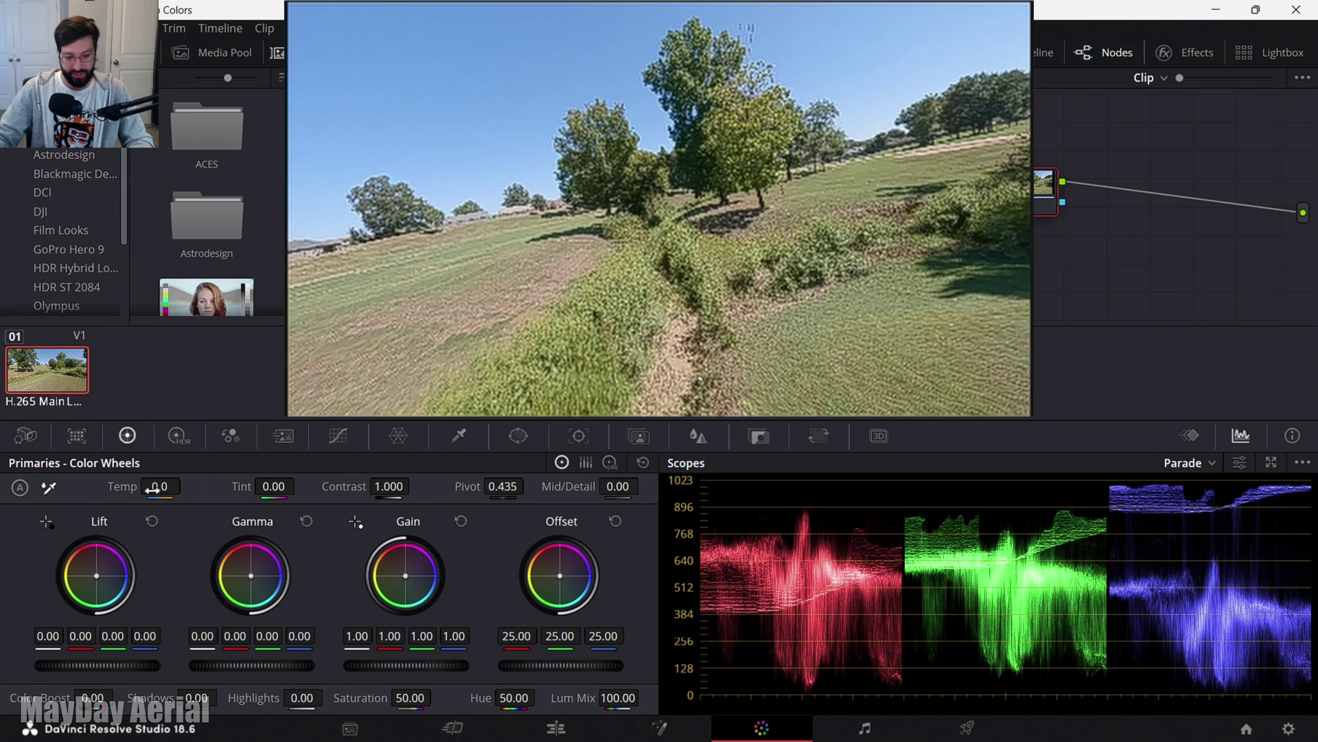
- Cool Temp to -180, trial Lift and Gamma, reset Gamma, and lower Gain to 0.97
left_click_drag(153, 489, 140, 488)
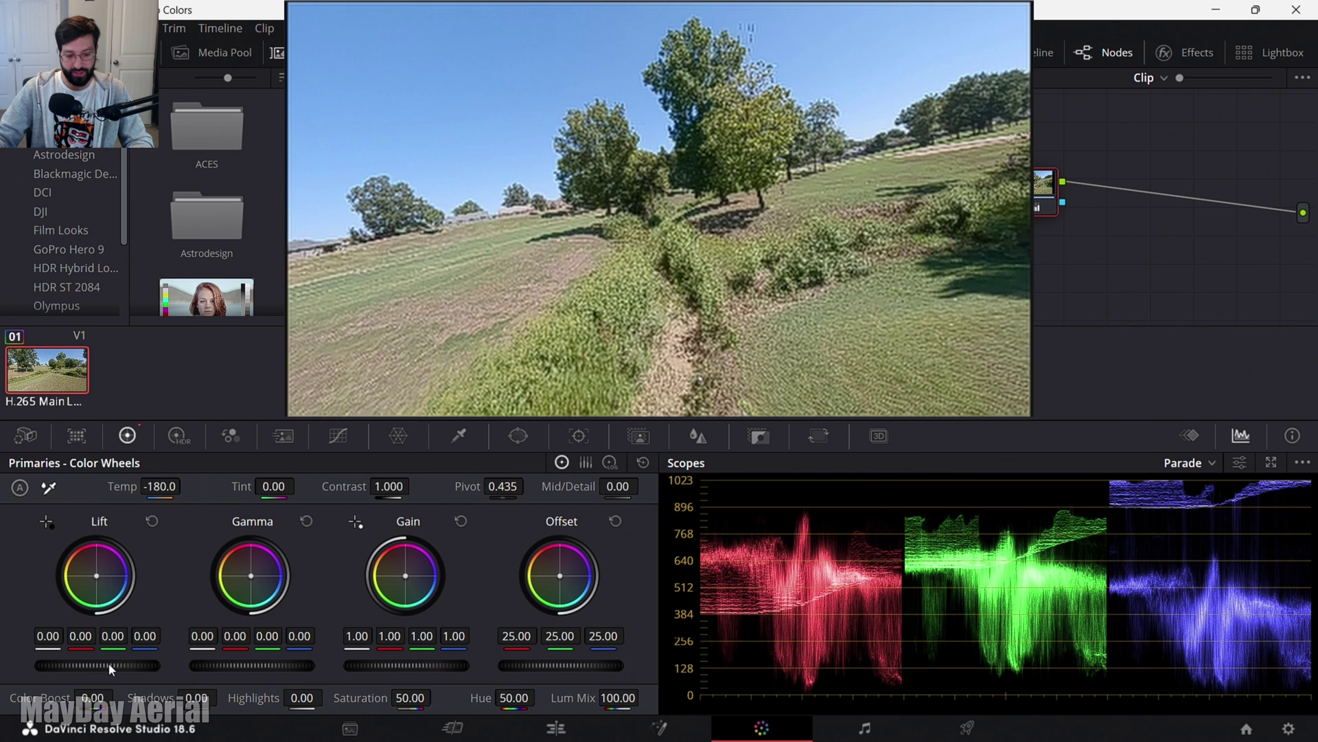
left_click_drag(113, 666, 111, 666)
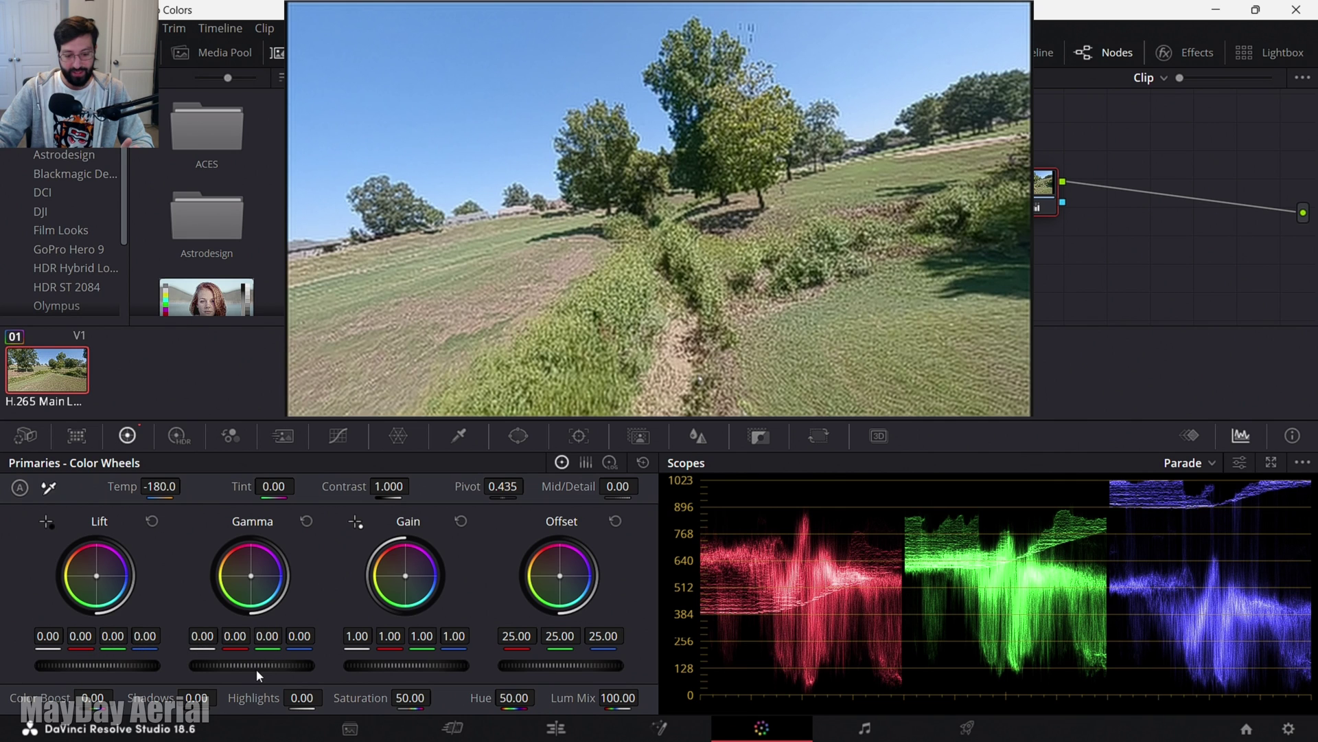
left_click_drag(251, 665, 245, 665)
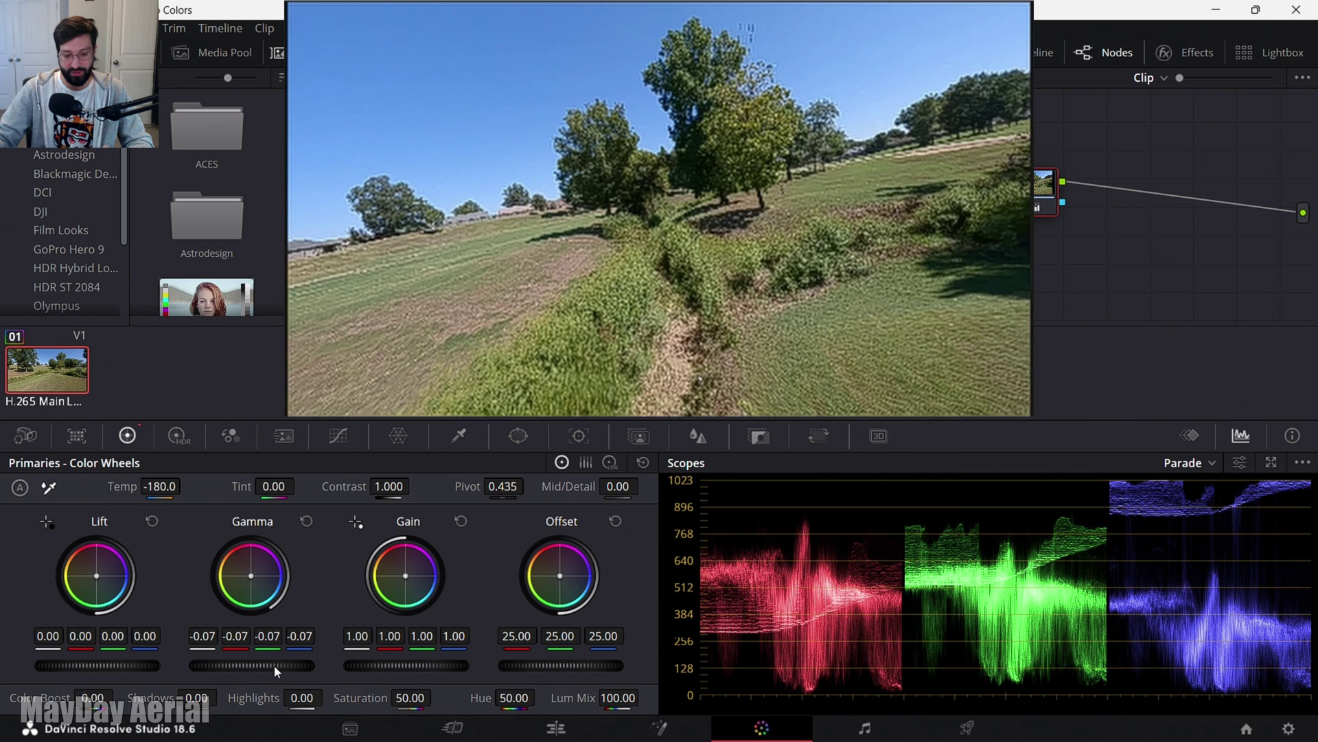
left_click(306, 521)
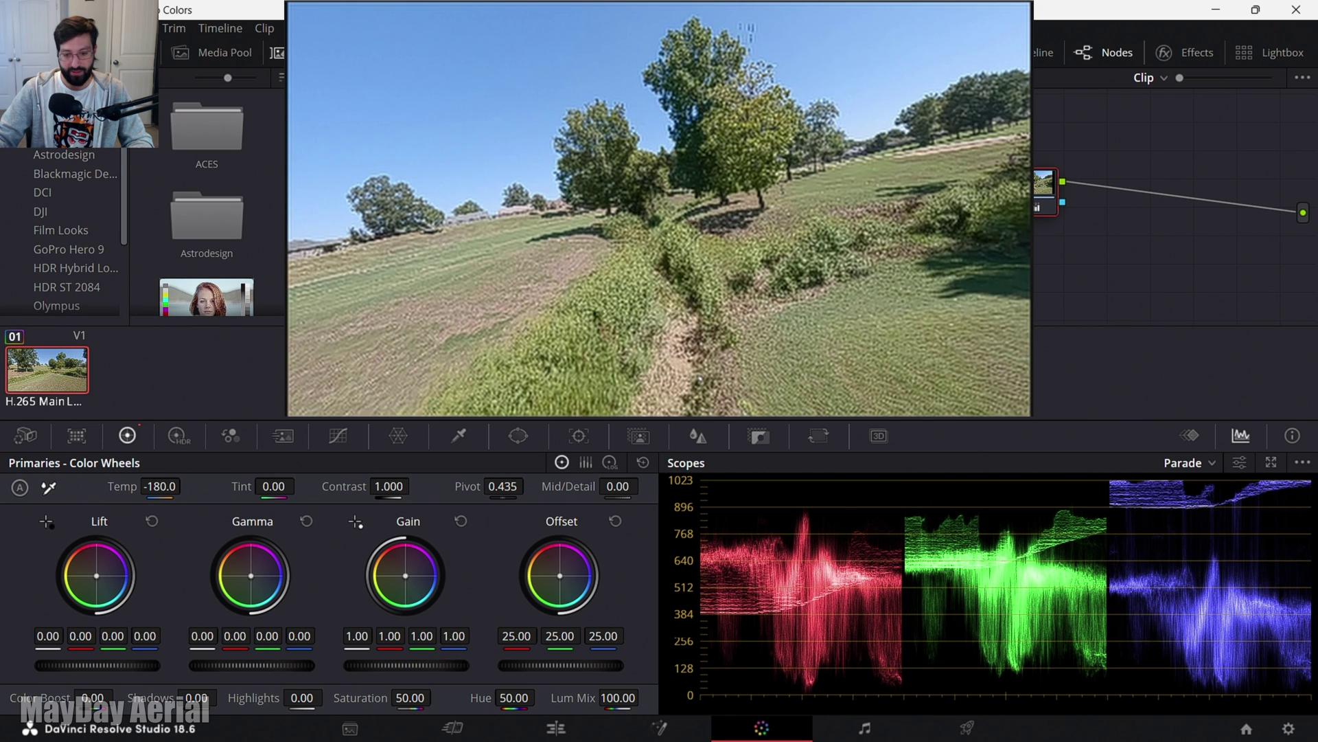
mouse_move(406, 665)
left_mouse_down()
mouse_move(436, 665)
mouse_move(397, 665)
left_mouse_up()
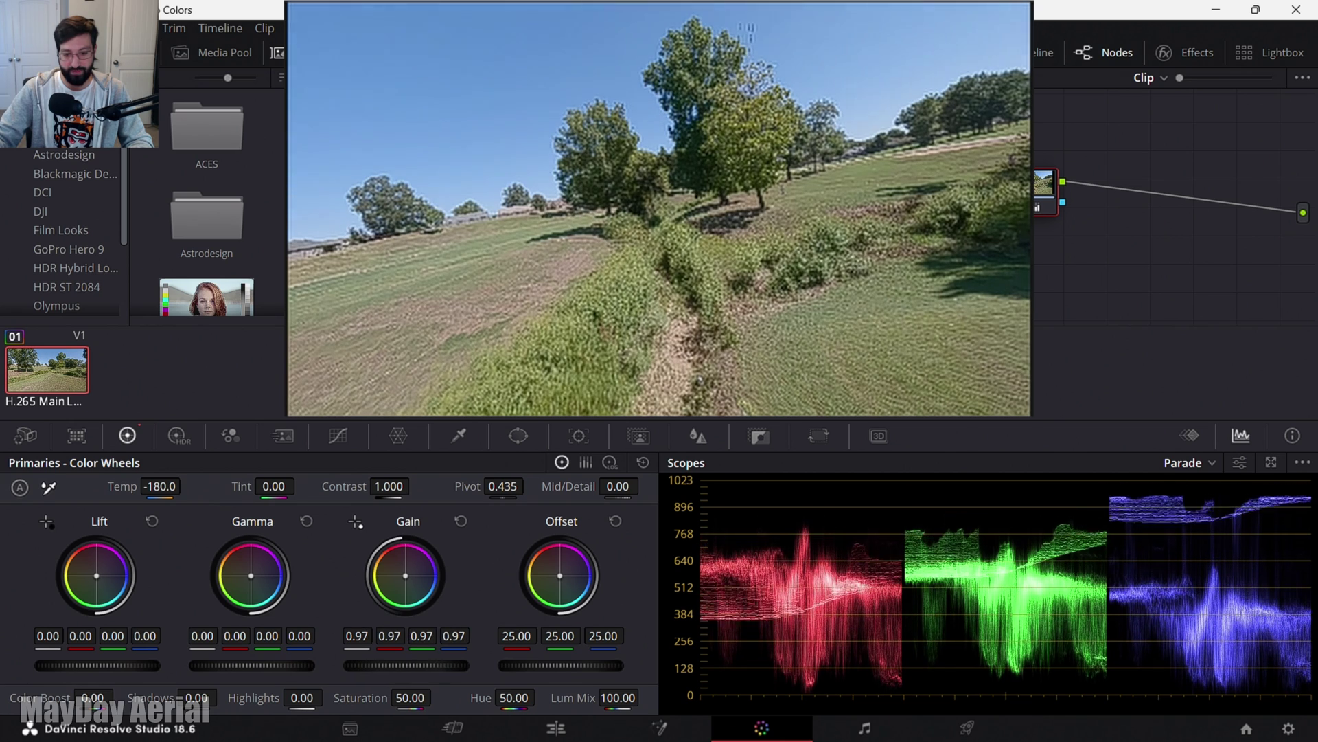
- Reset Gain to 1.00, then set Contrast 1.050, Gamma -0.04, Shadows -28.50 and Saturation 60
left_click(460, 521)
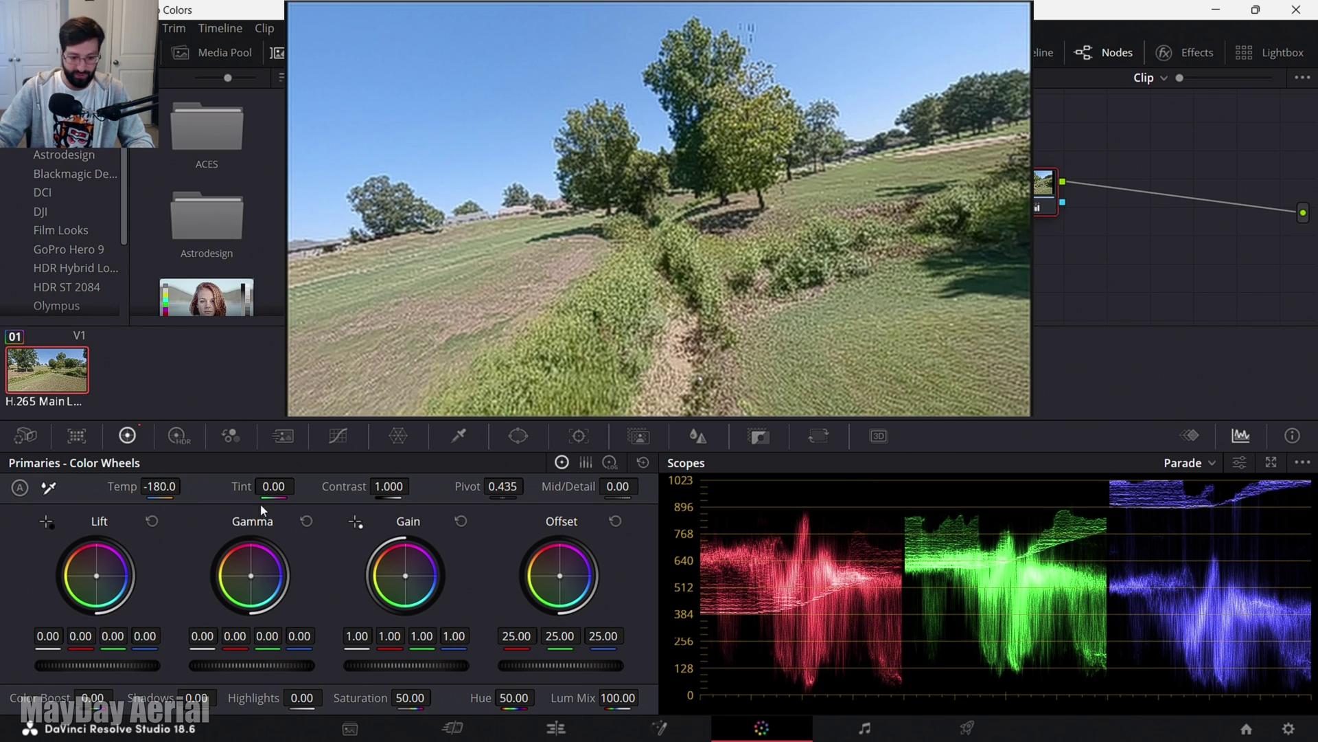
left_click(390, 486)
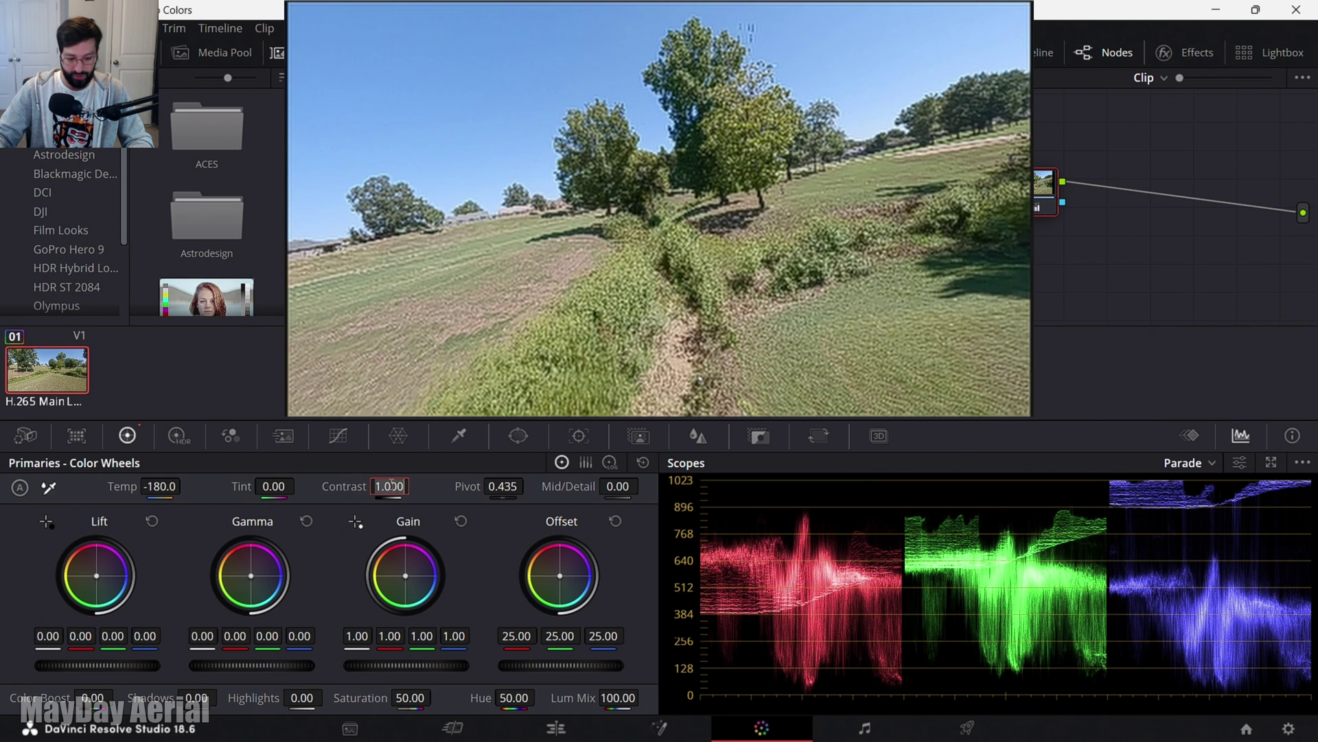
type("1.05")
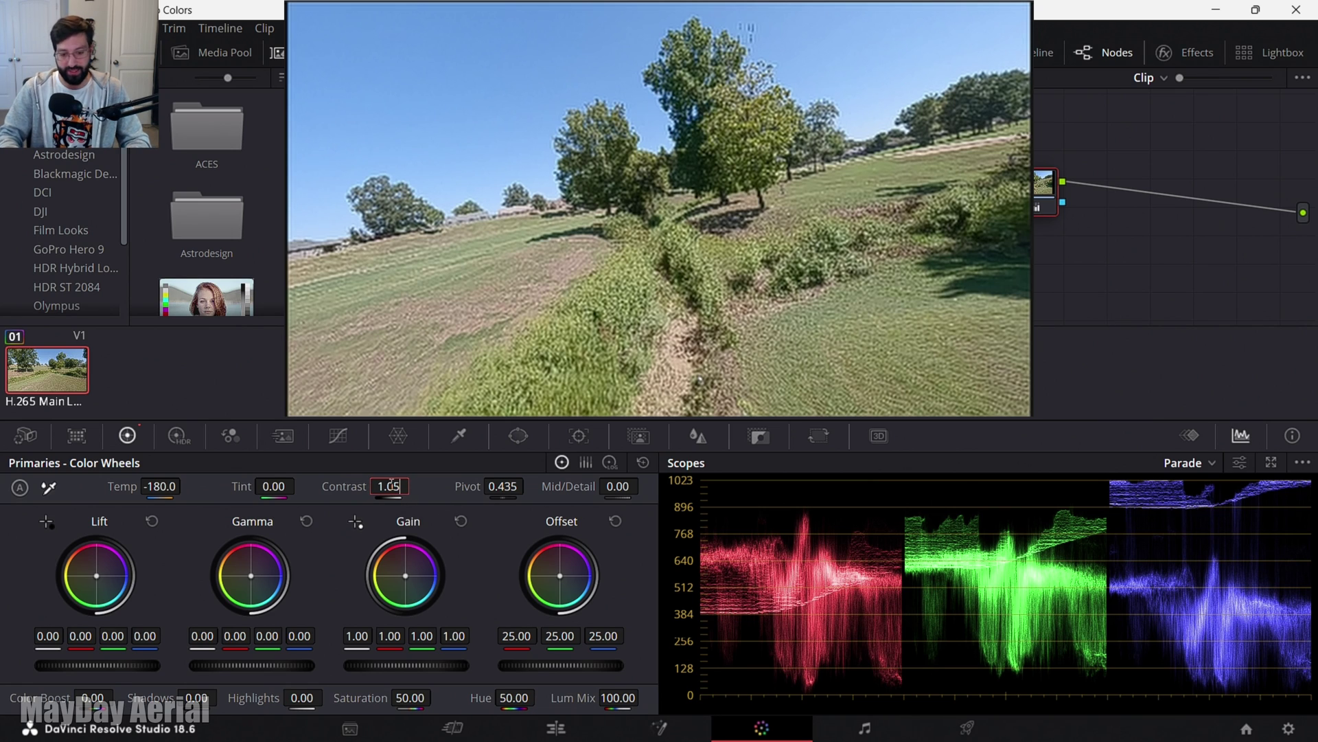
key("Return")
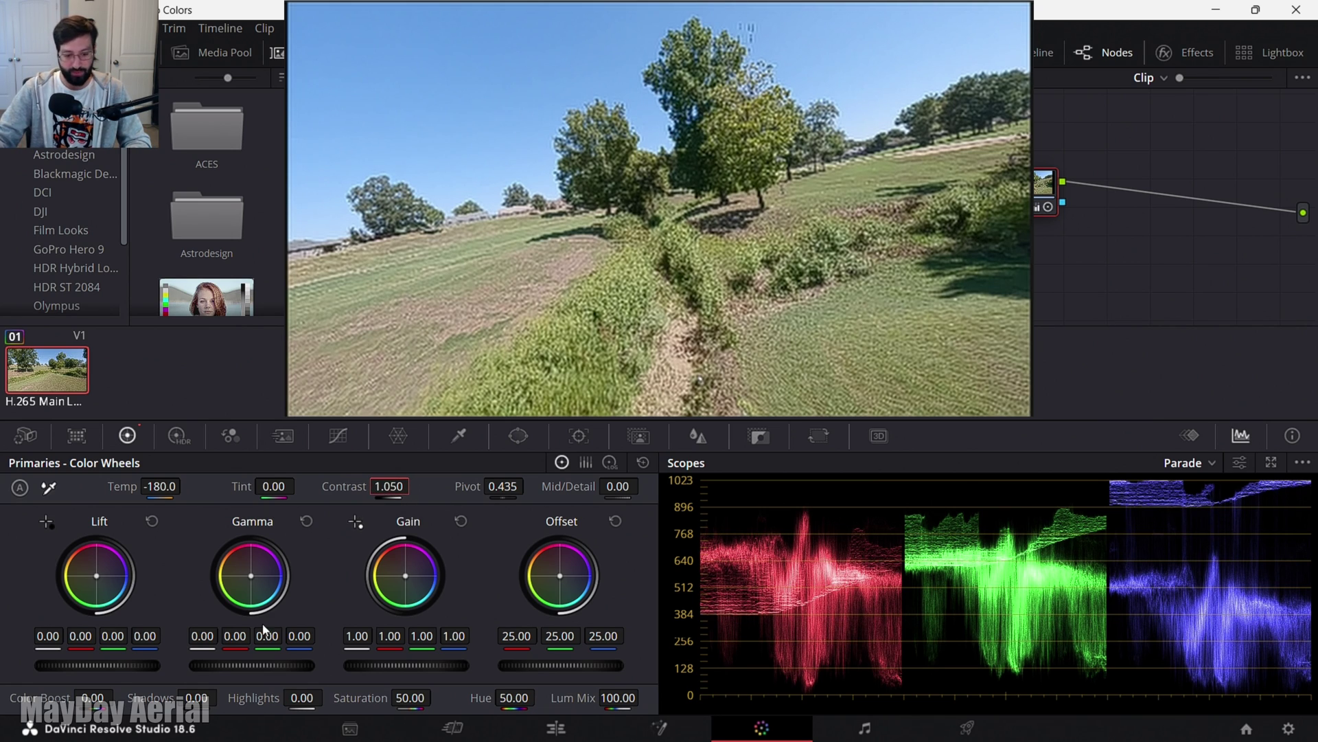
left_click_drag(261, 665, 304, 664)
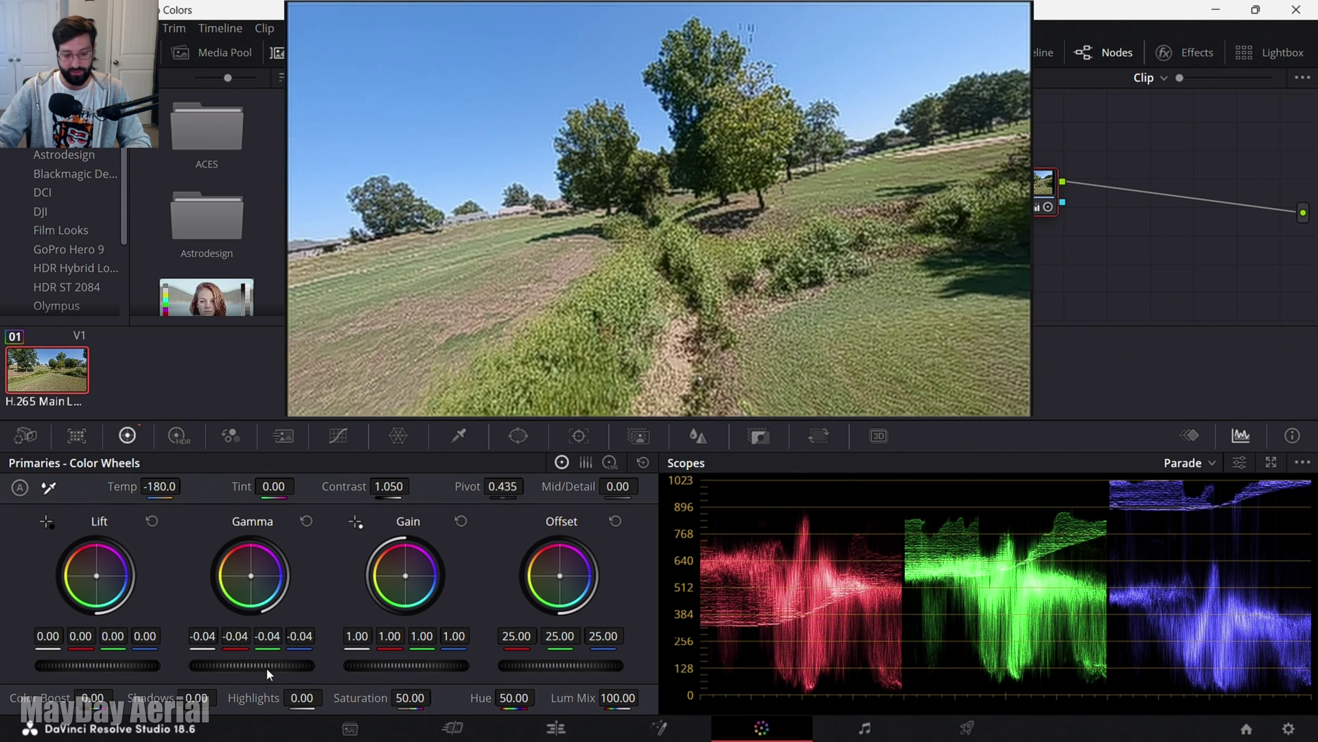
left_click_drag(199, 698, 141, 698)
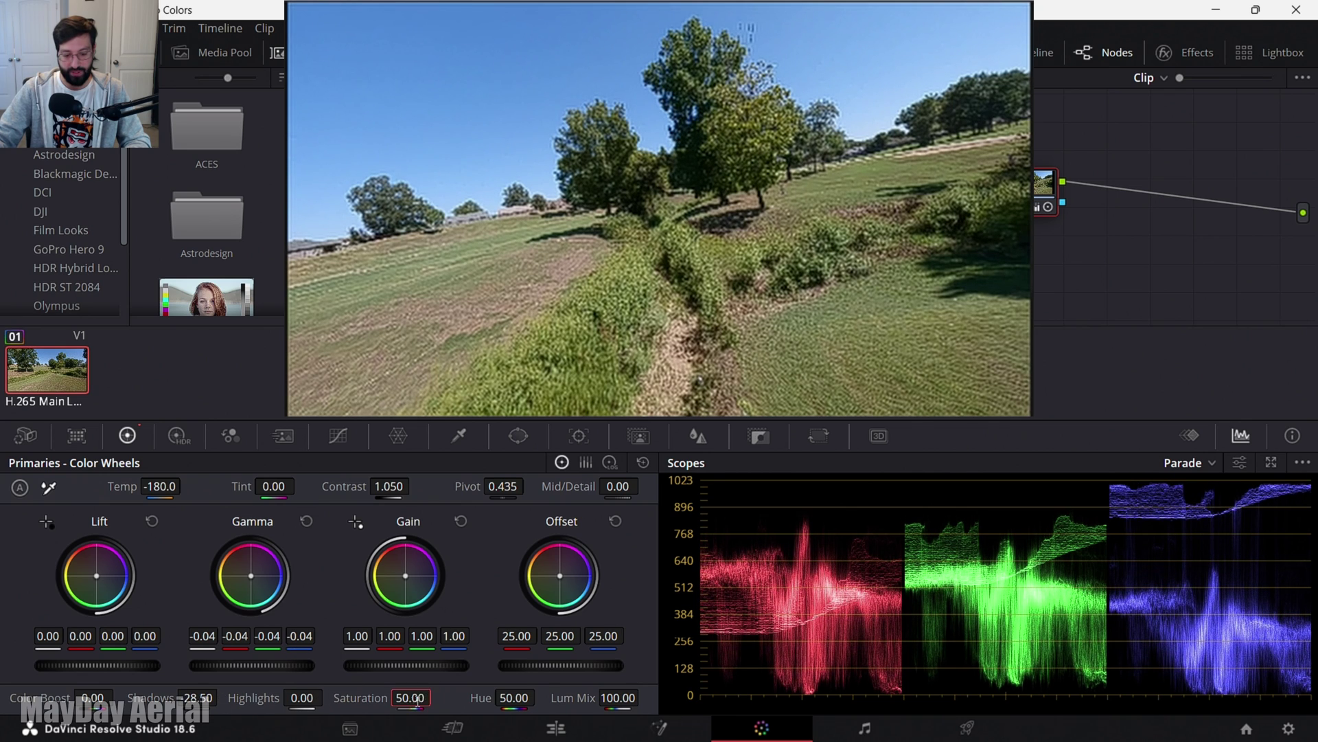
left_click_drag(418, 698, 416, 699)
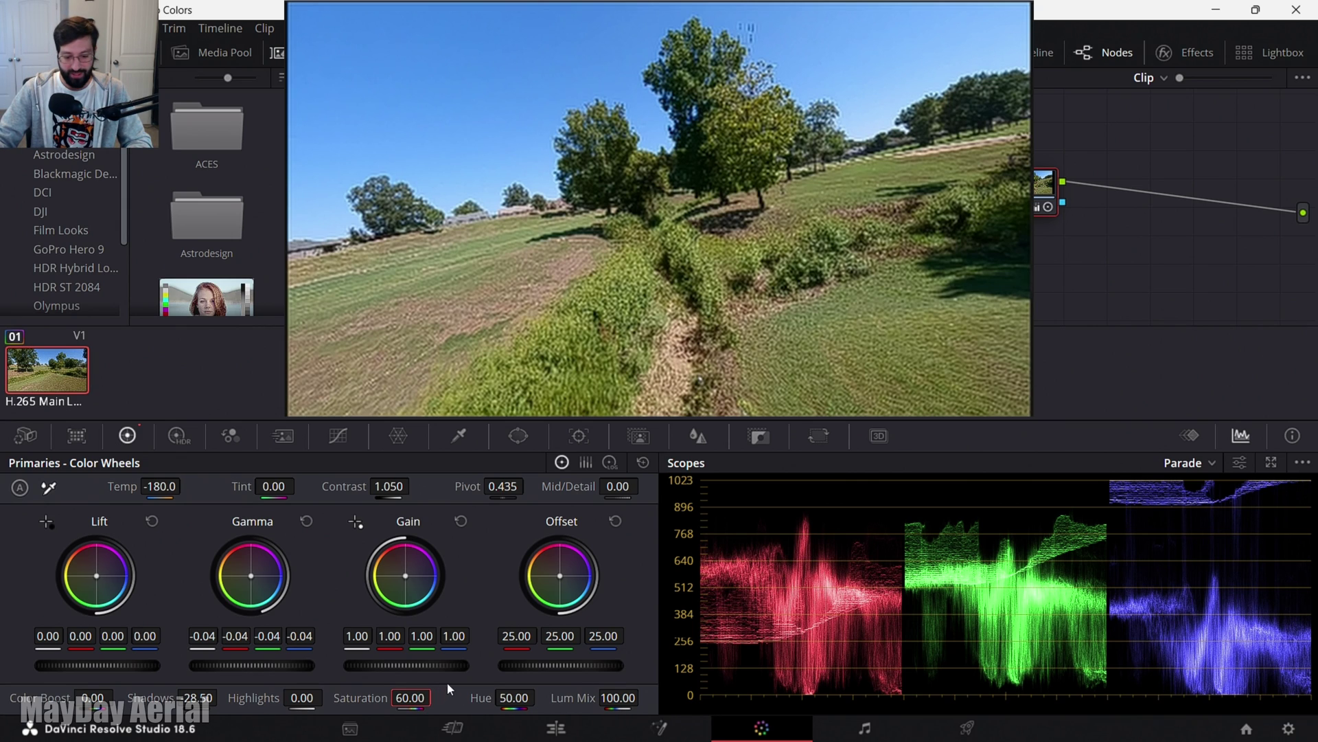
left_click(614, 485)
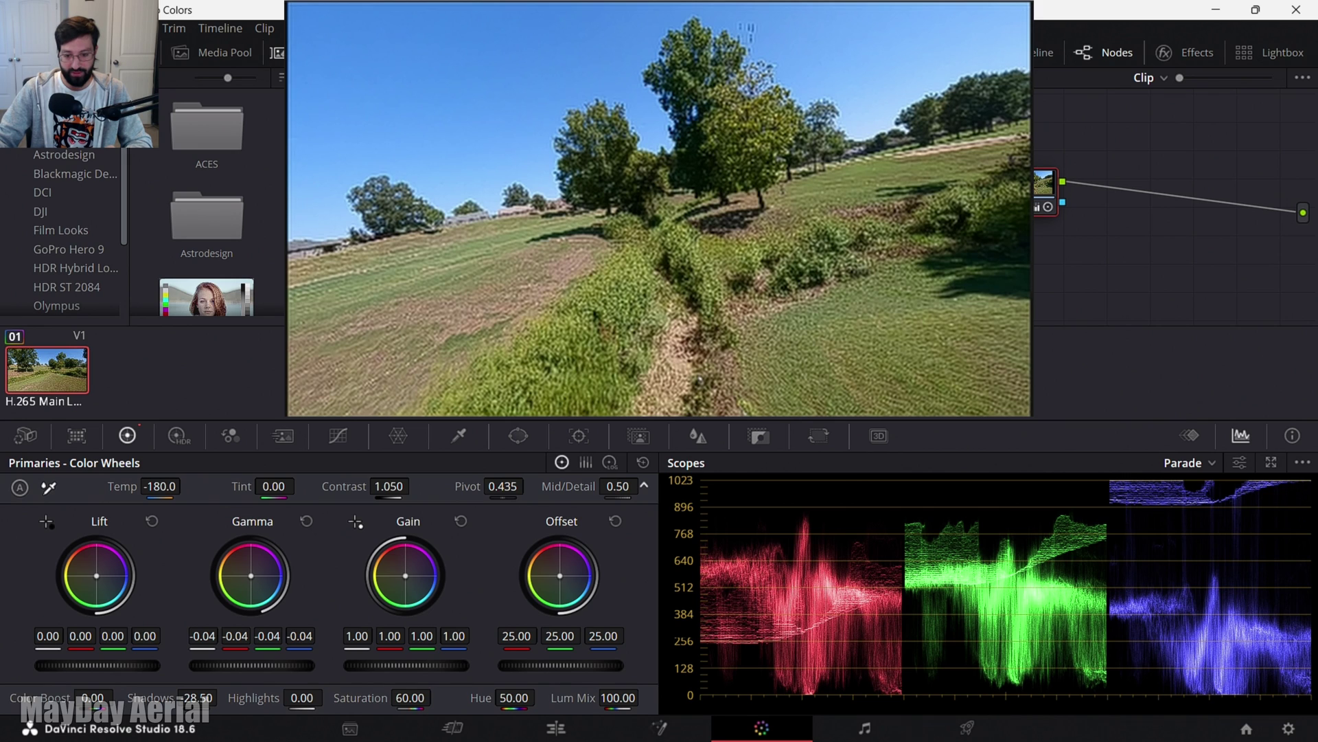
- Set Mid/Detail to 16.00 and push the Offset blue channel from 25.00 to 27.64
type("16")
key("Return")
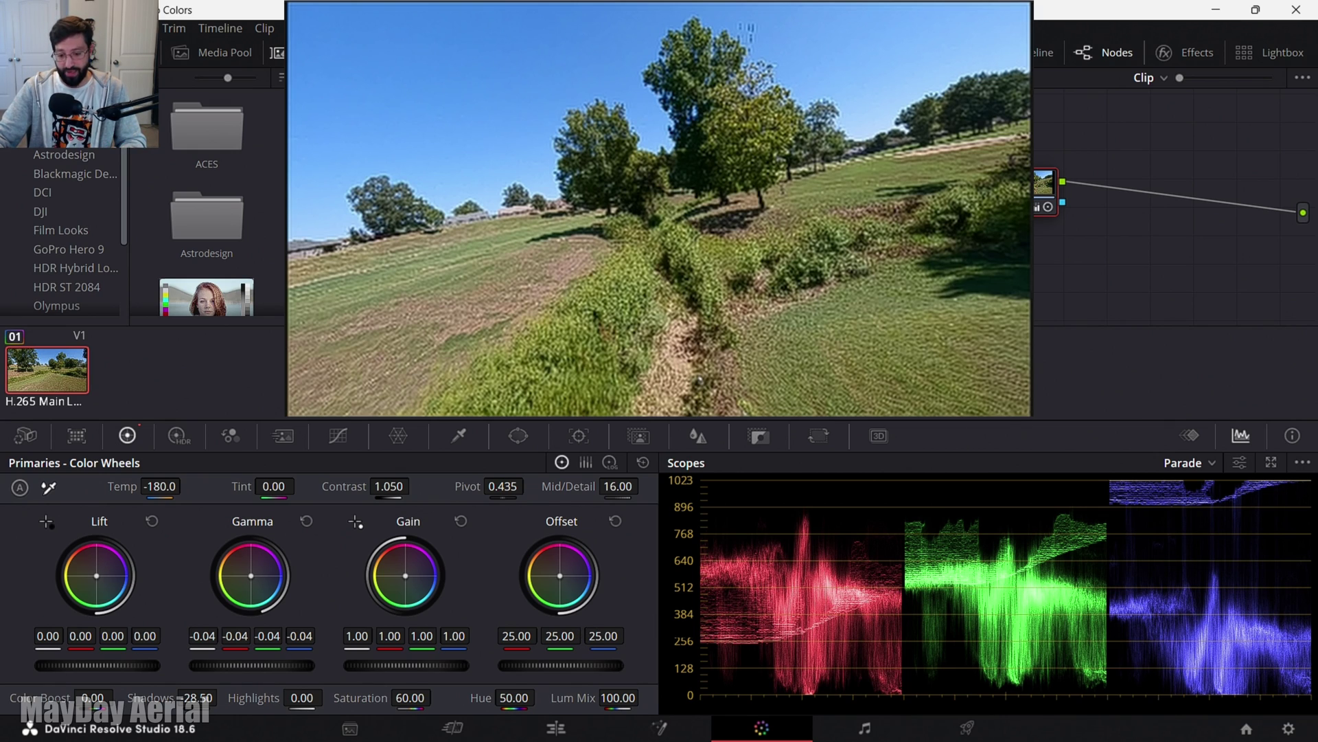
left_click_drag(603, 636, 628, 636)
left_click(610, 636)
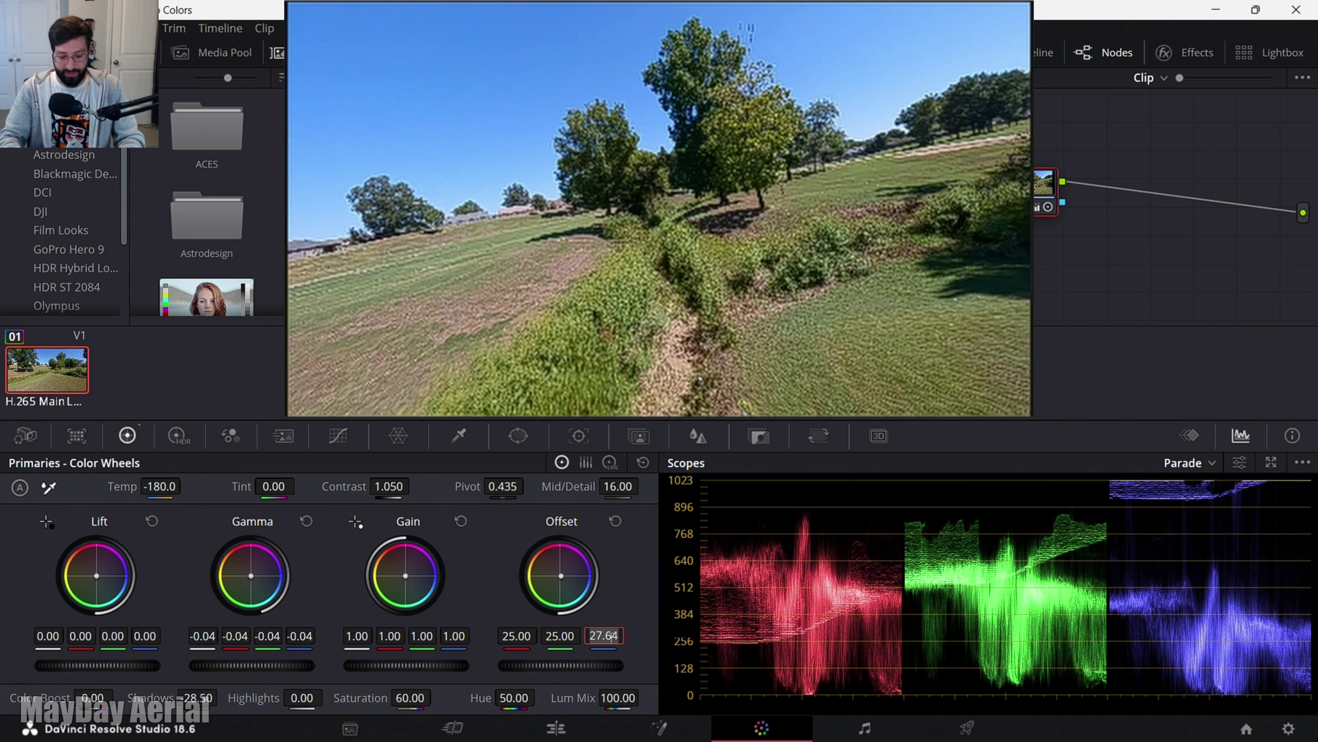
- Enter 25 in the Offset blue field to remove the blue cast
type("25")
key("Return")
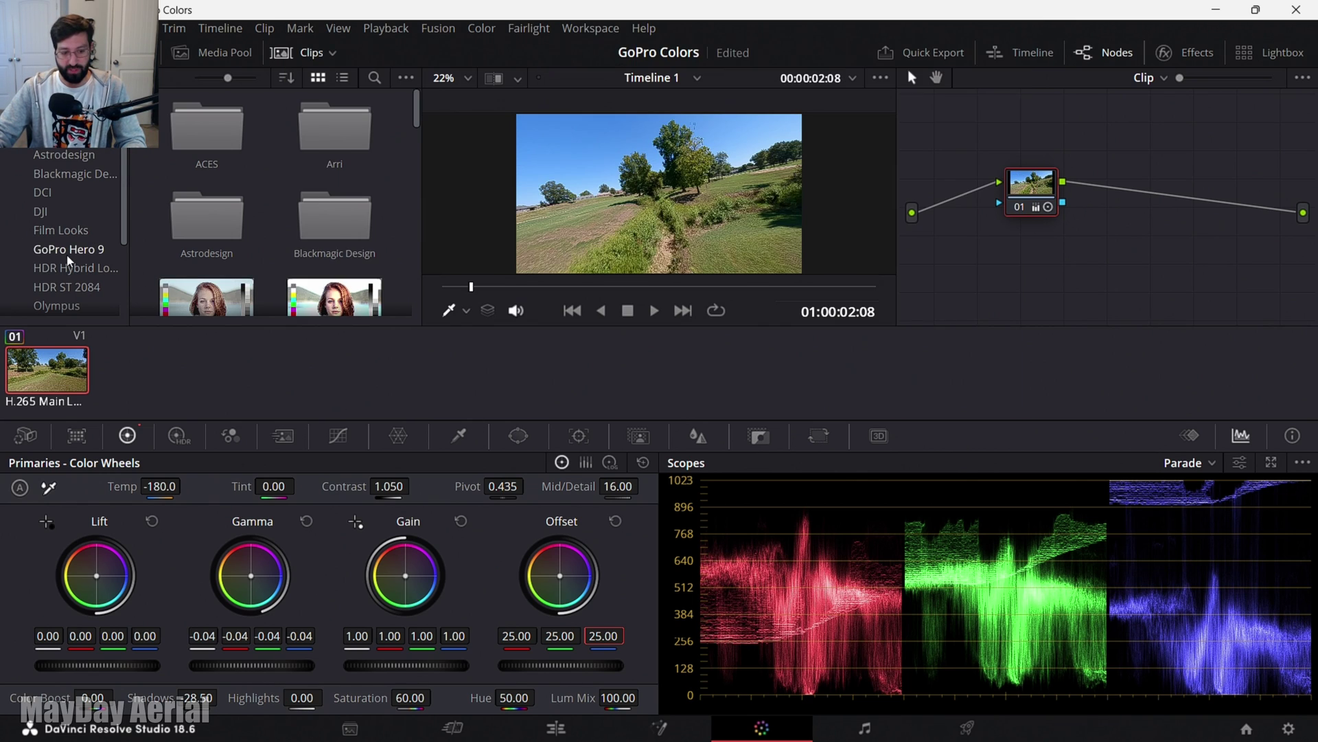
- Generate a 65-point cube LUT of the grade, saved in GoPro Hero 9 as 'For YouTube stabilized'
left_click(68, 251)
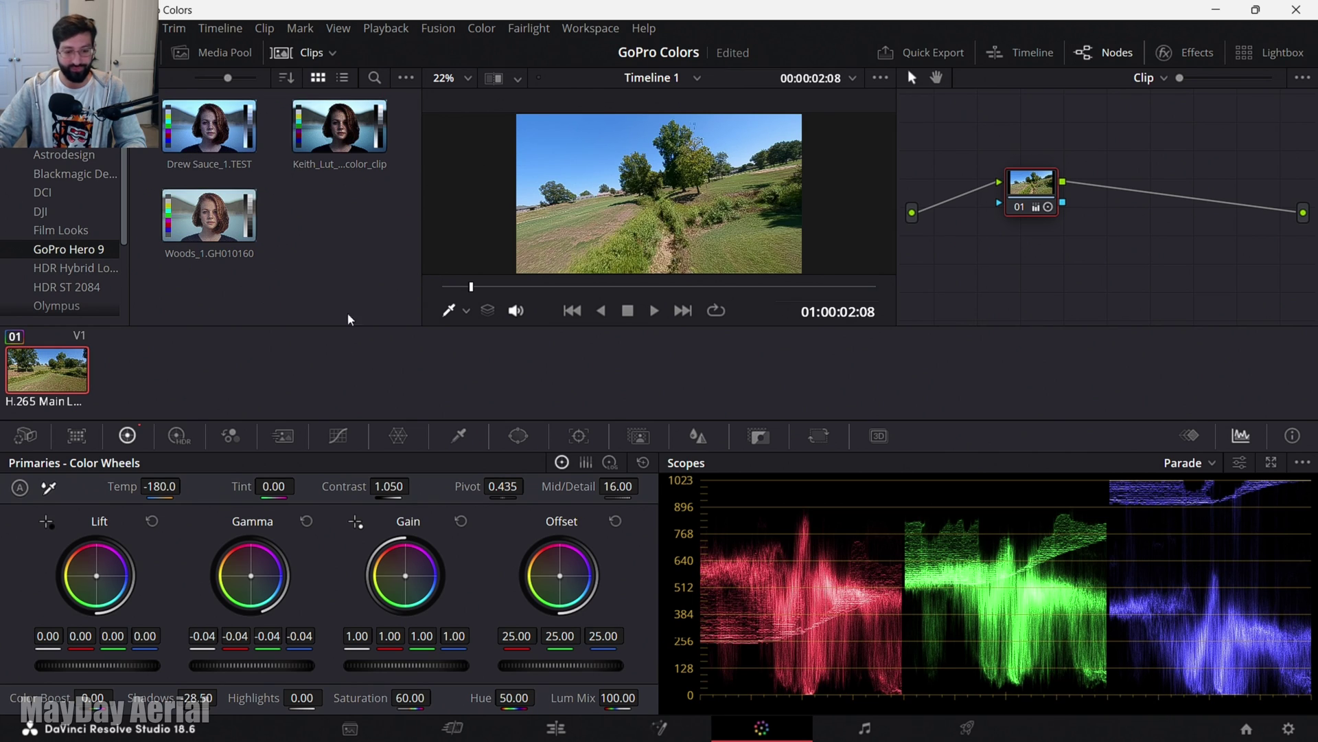
right_click(69, 376)
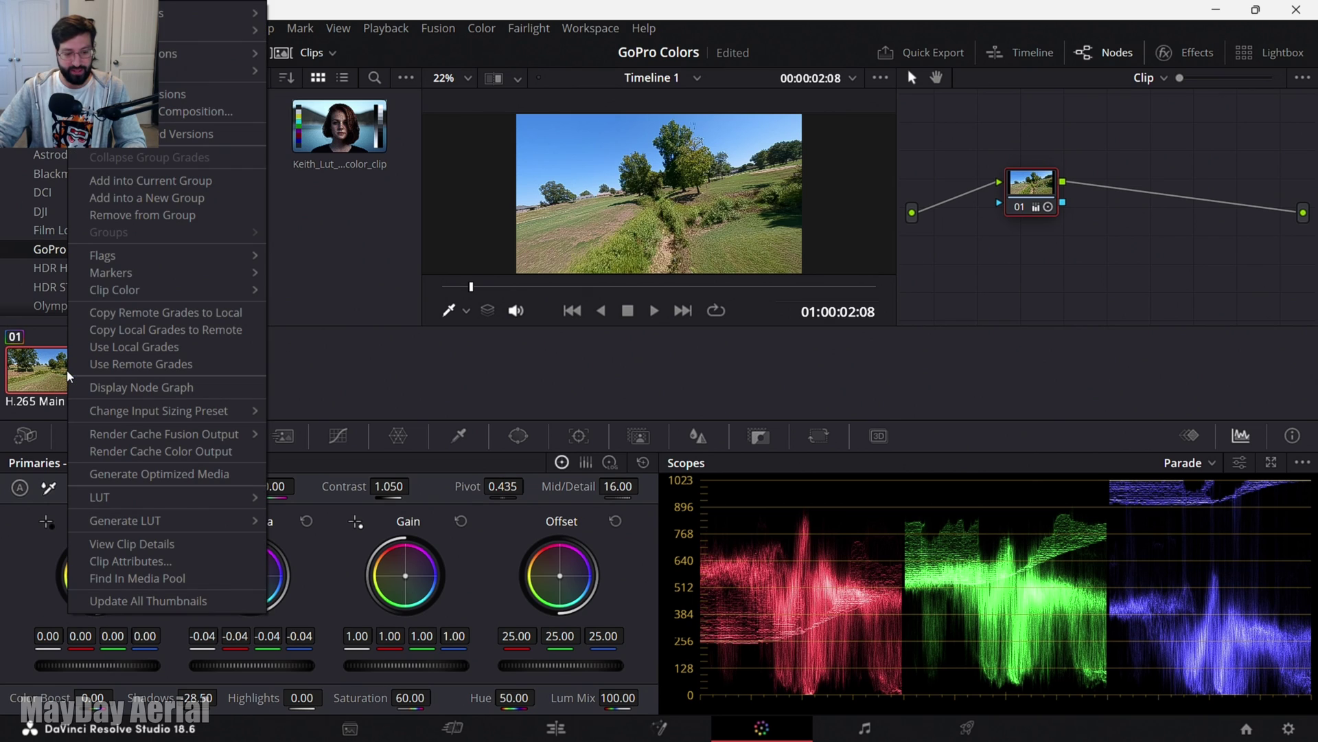
mouse_move(213, 533)
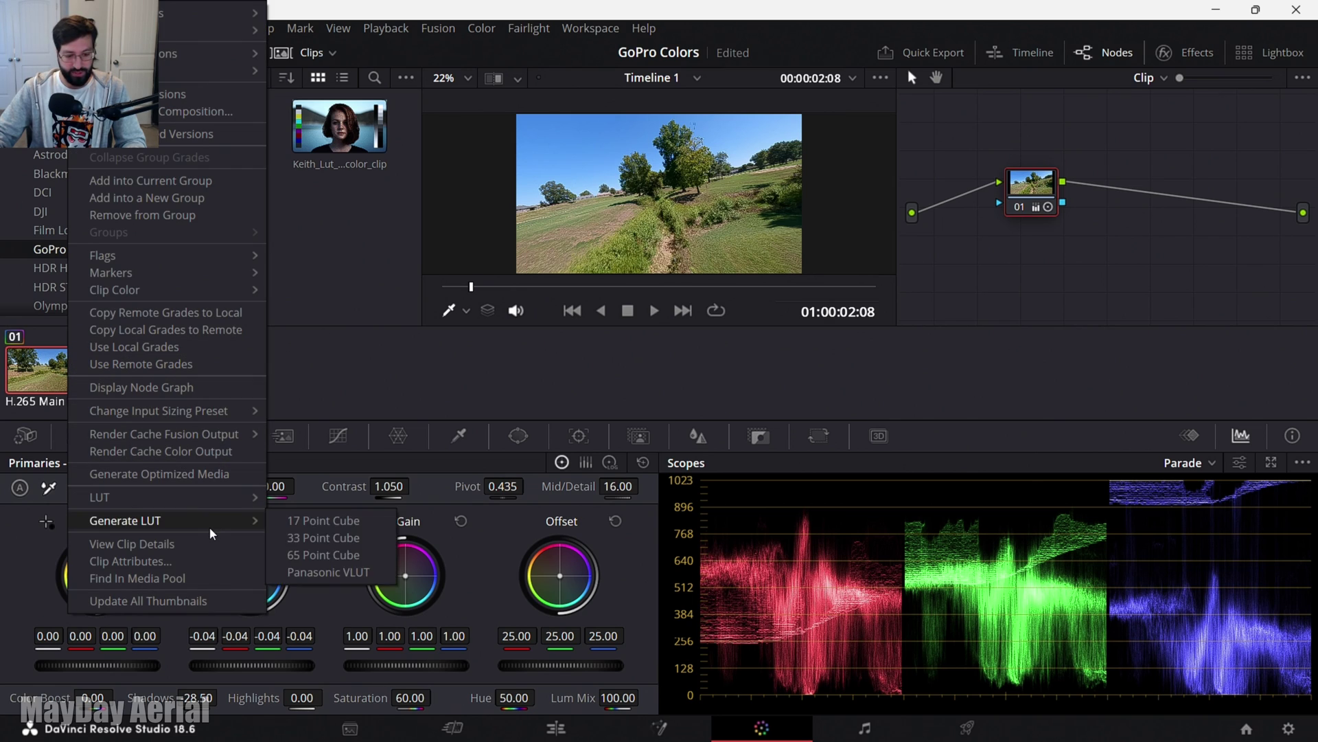
left_click(358, 557)
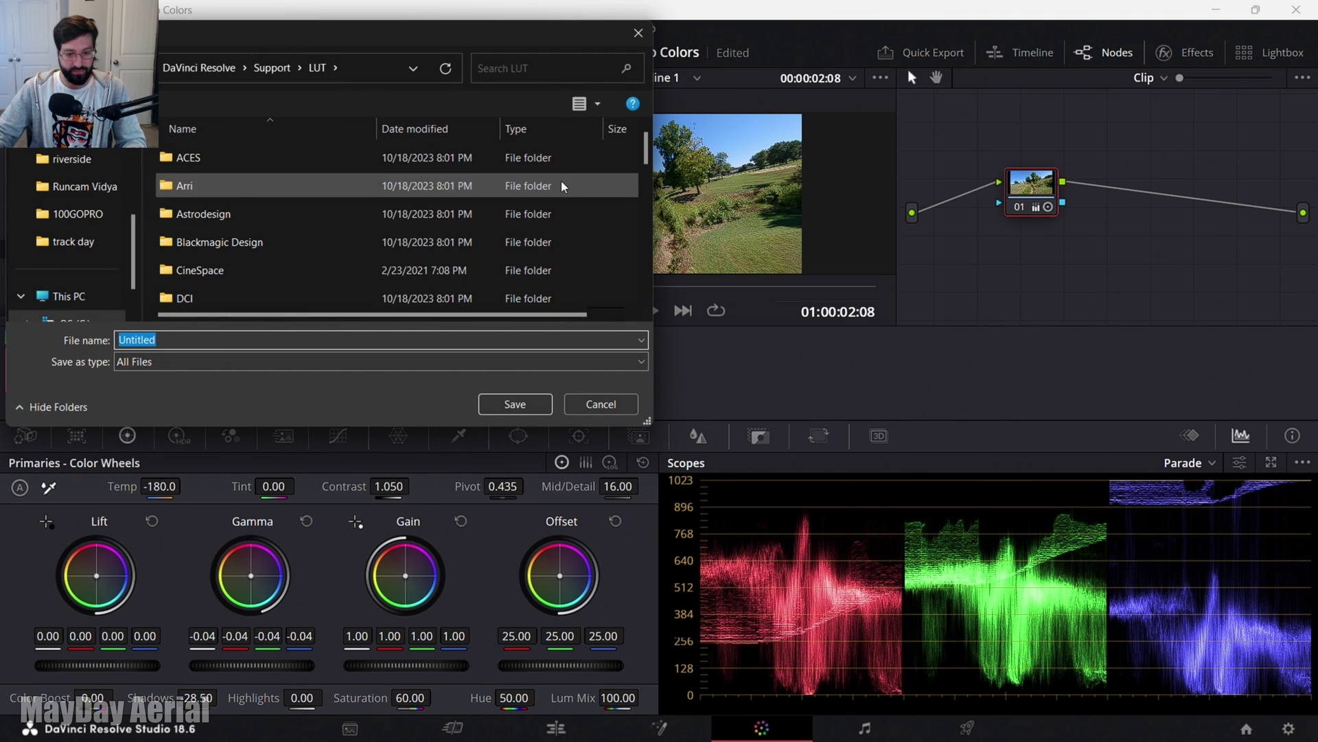
scroll(224, 268, "down", 2)
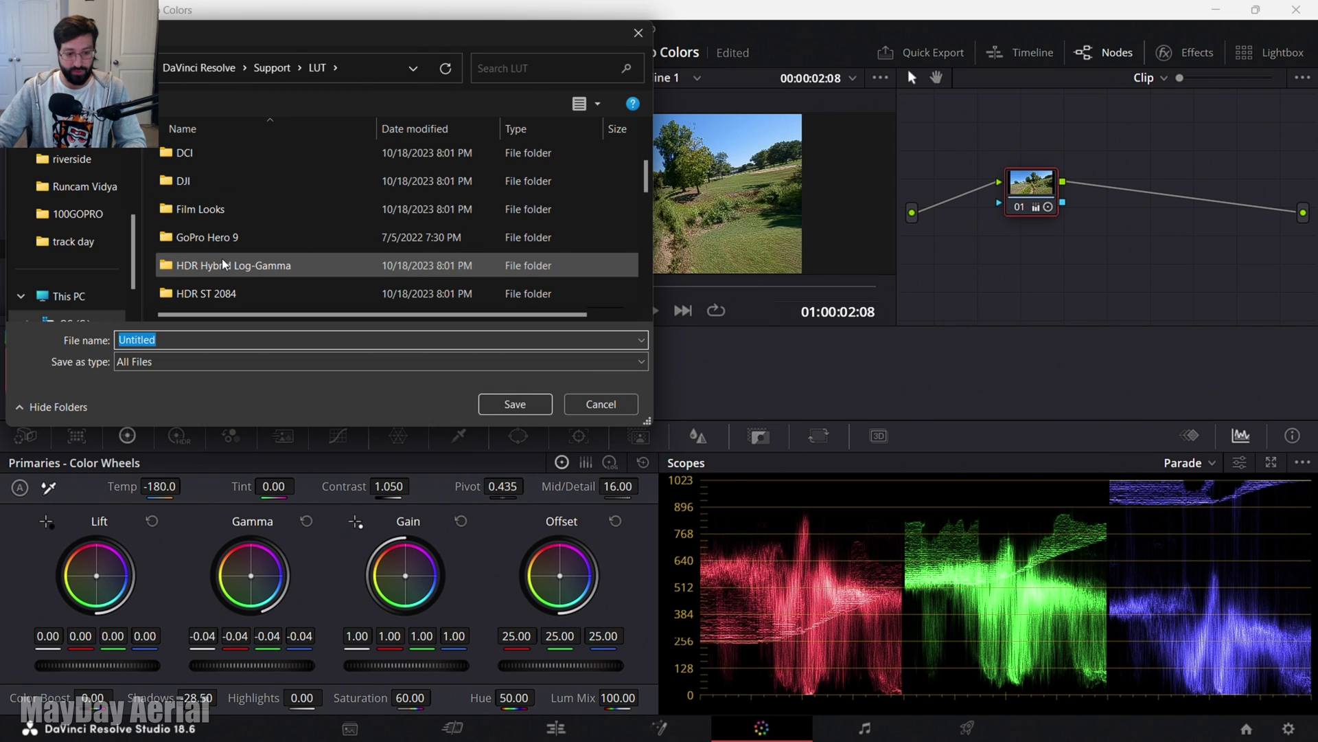
double_click(203, 237)
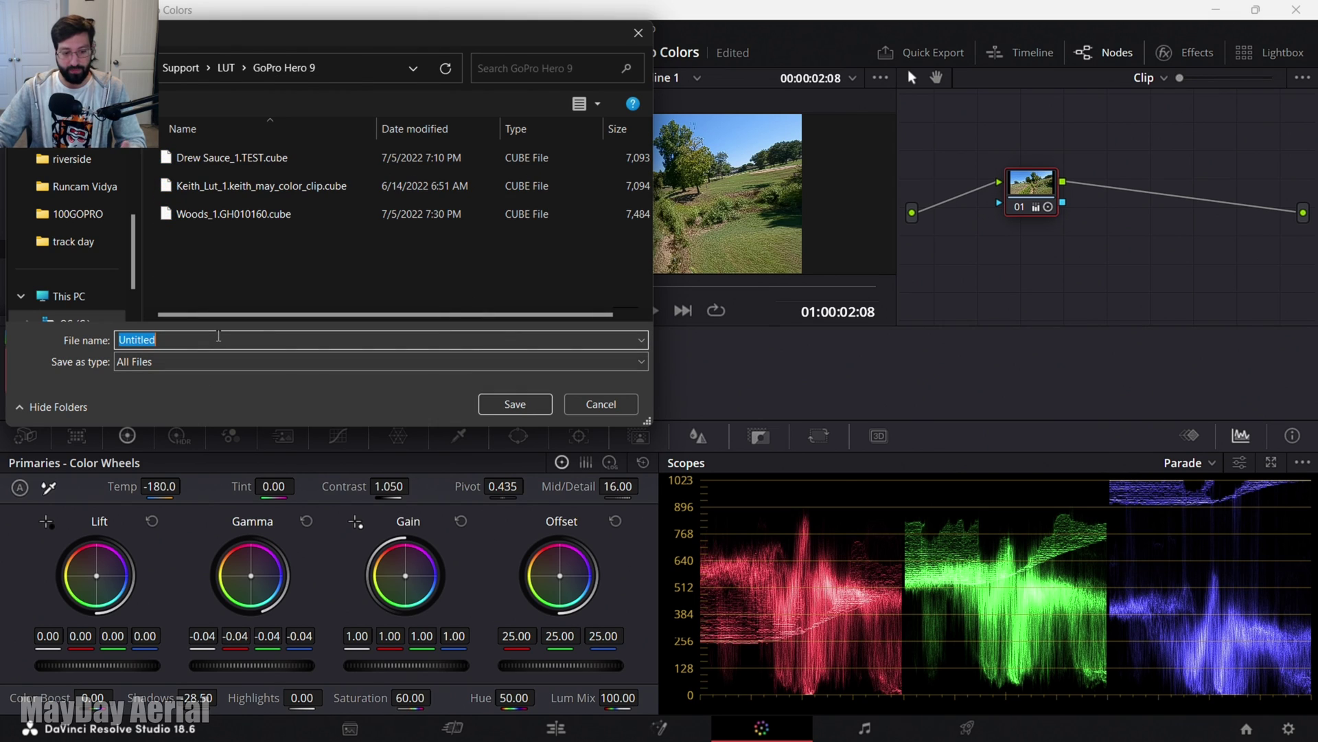
type("For the")
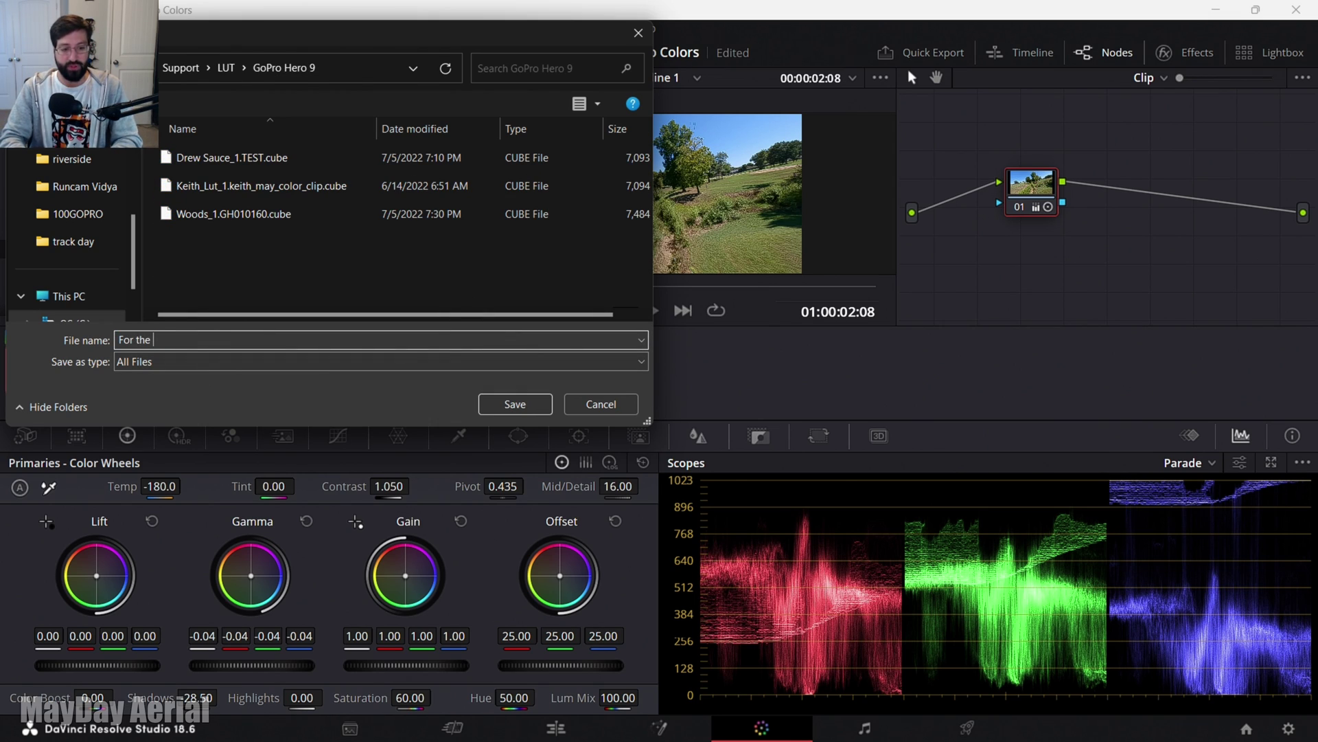
type("YouTube")
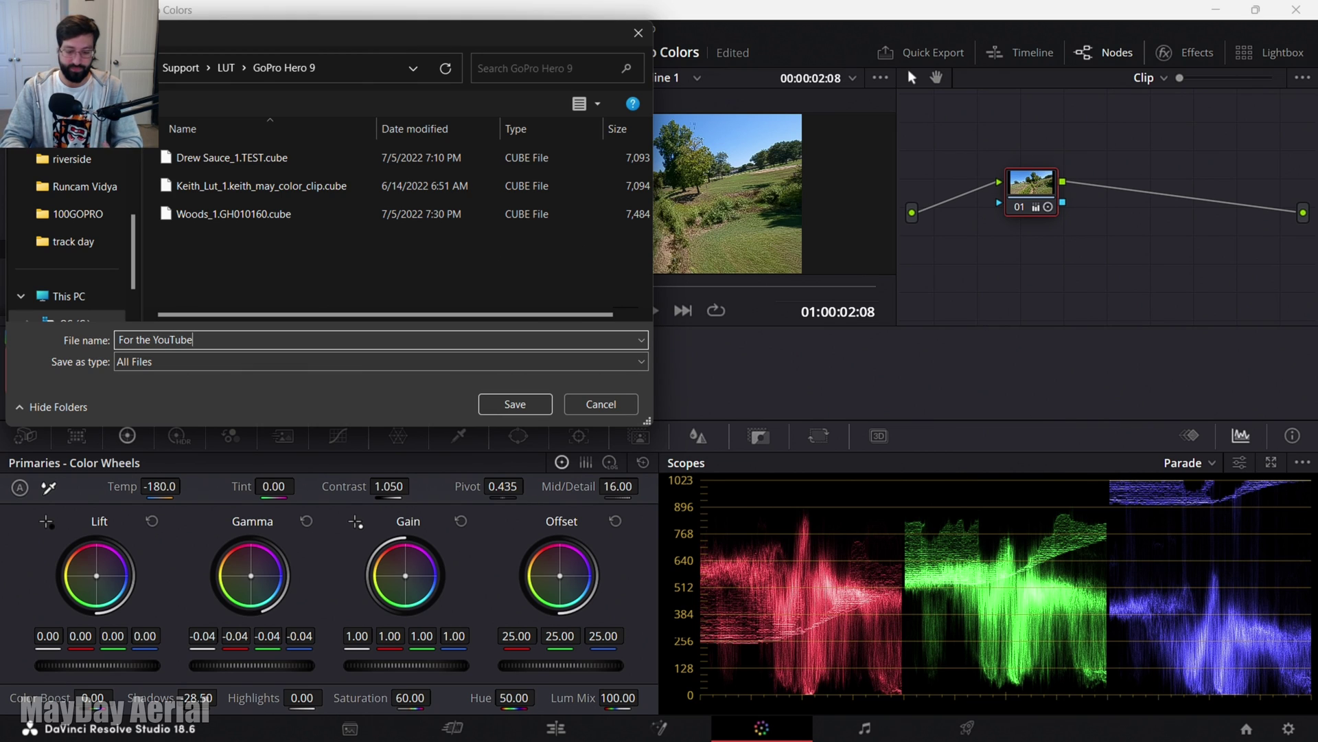
type(" stabilized")
key("Return")
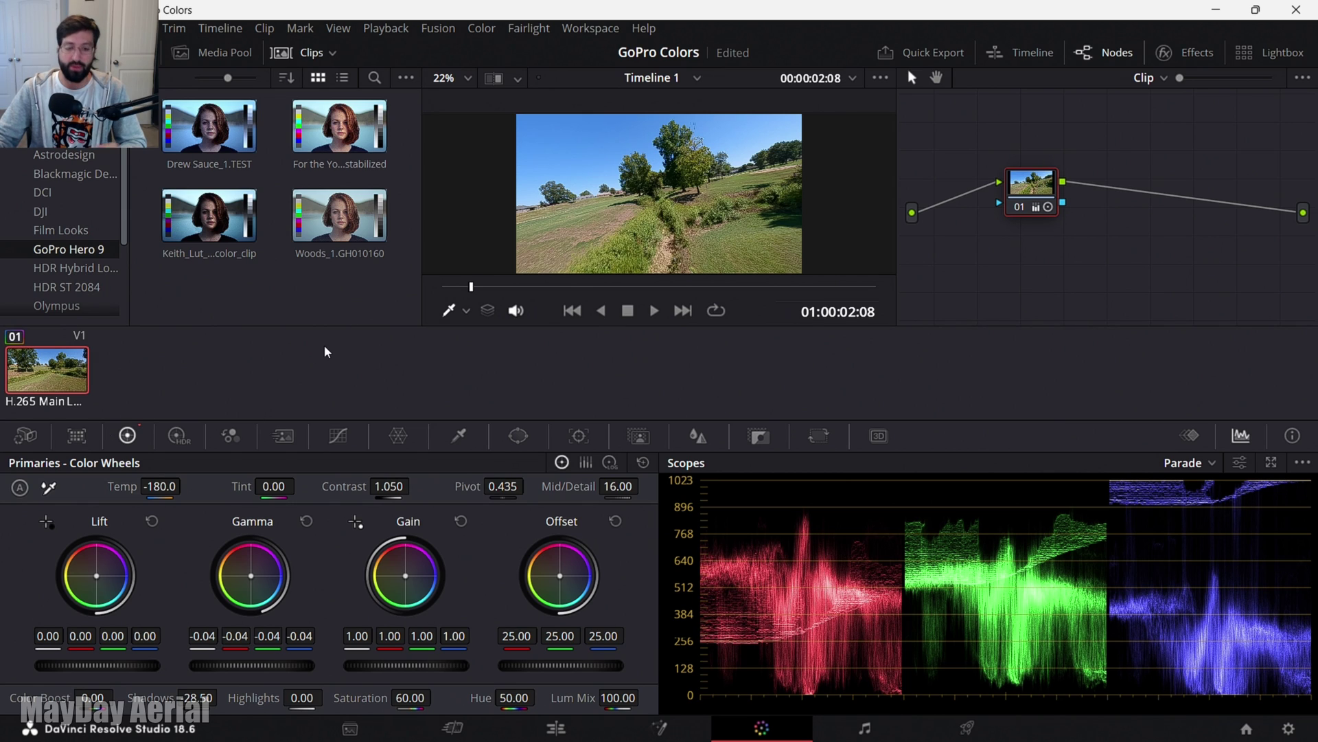
- Save the GoPro Colors project with Ctrl+S
key("ctrl+s")
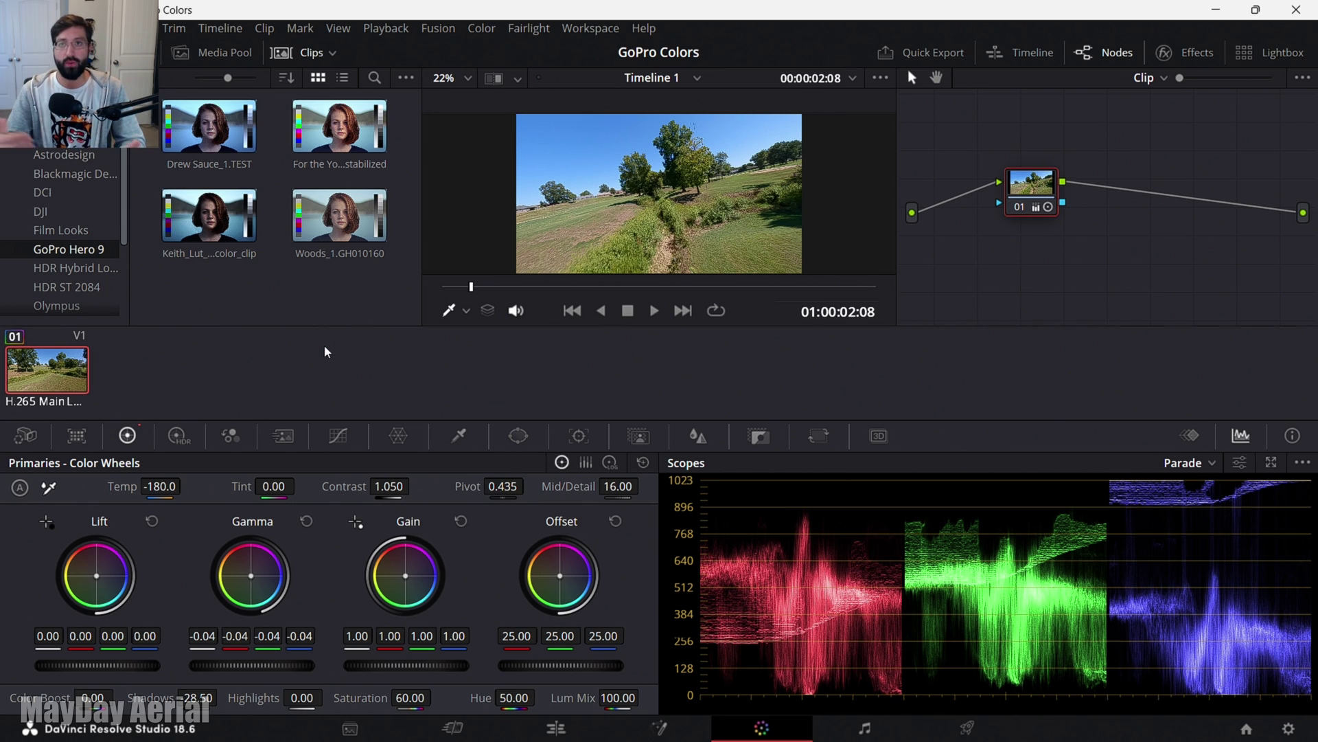